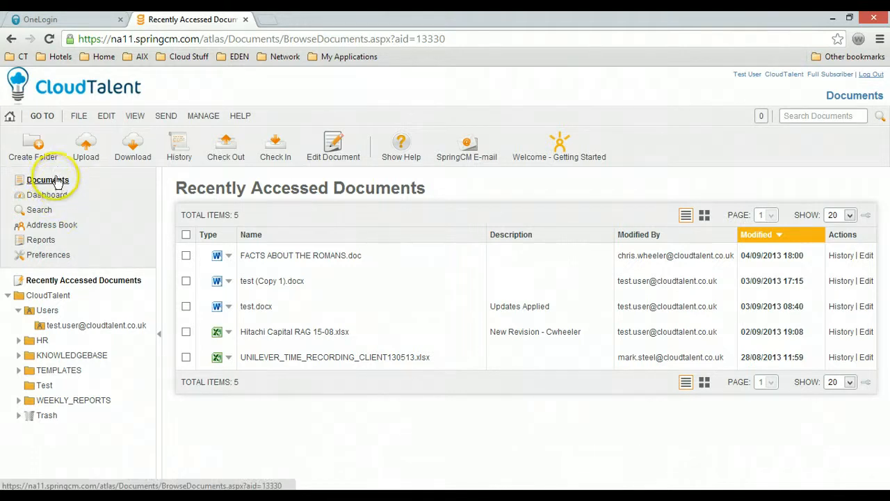
{"action": "left_click", "coordinate": [42, 117]}
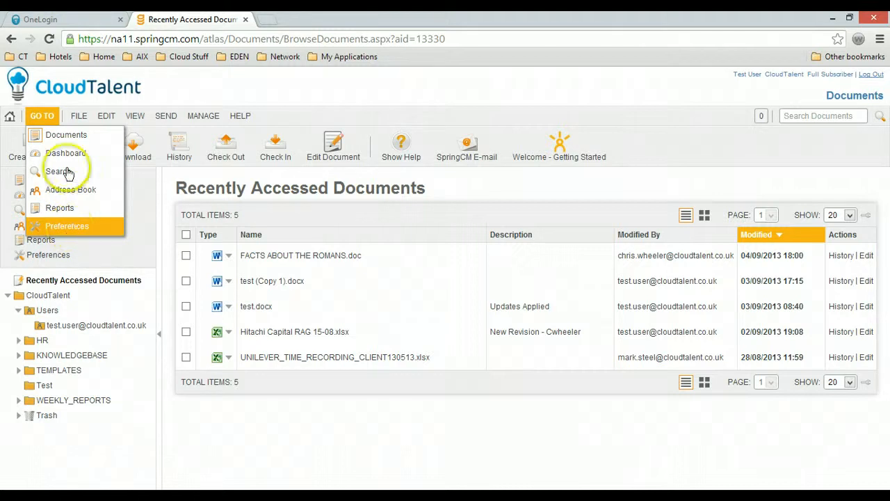
{"action": "left_click", "coordinate": [76, 115]}
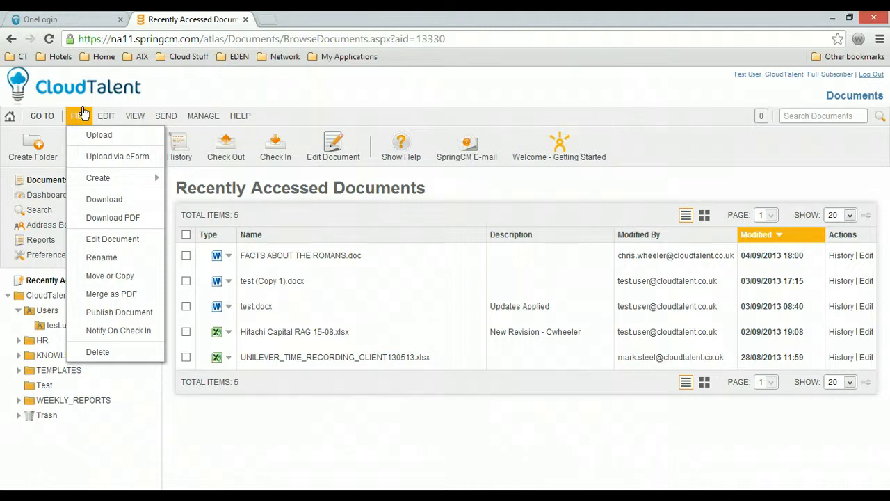
{"action": "mouse_move", "coordinate": [153, 120]}
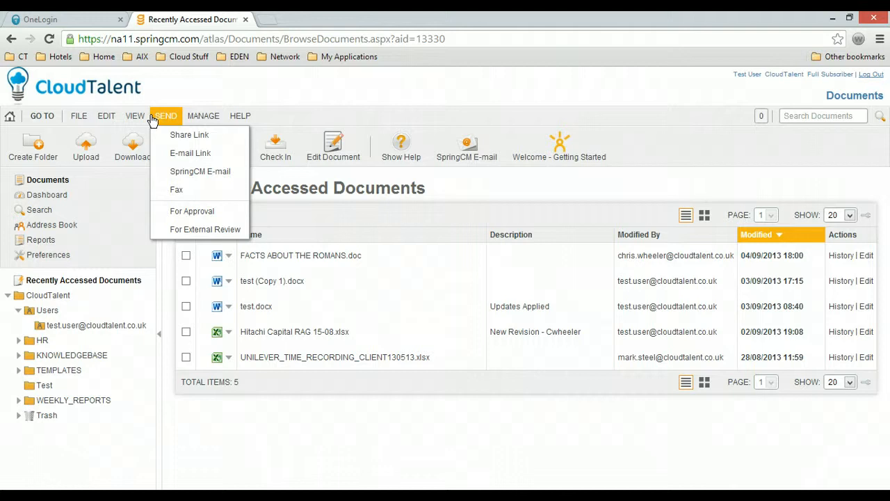
{"action": "left_click", "coordinate": [200, 117]}
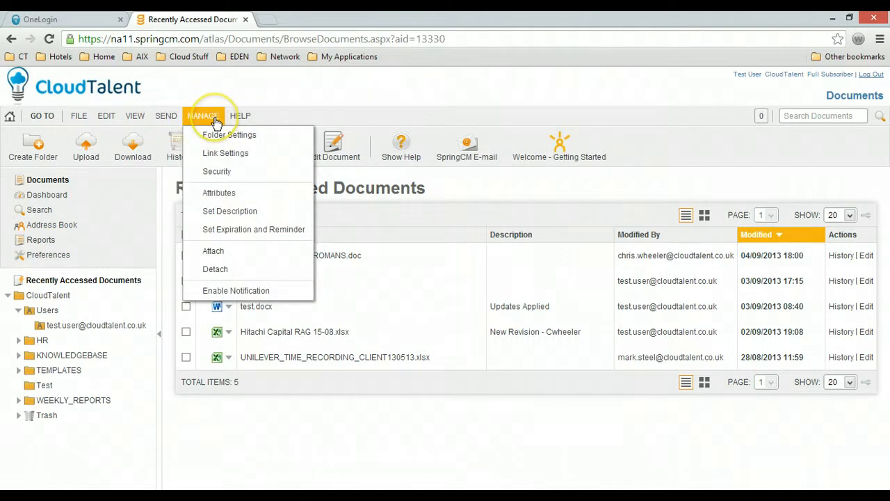
{"action": "mouse_move", "coordinate": [237, 120]}
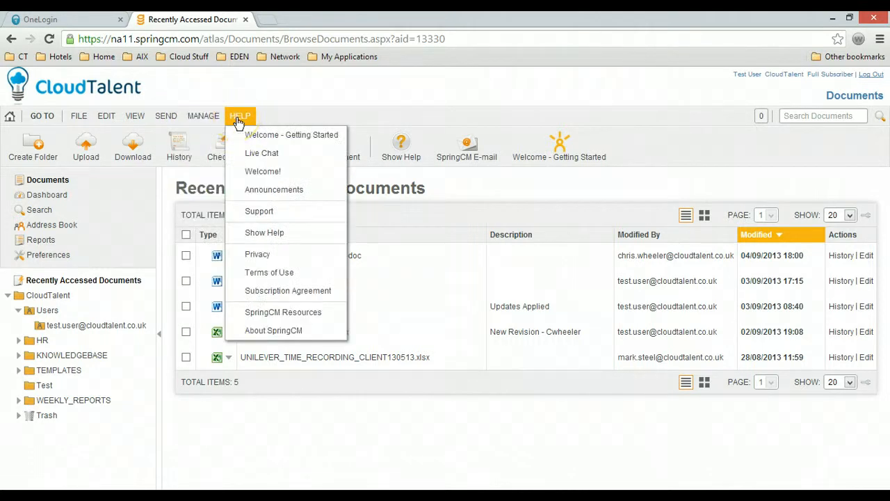
- Look through the Welcome - Getting Started page and return to the documents home page
{"action": "left_click", "coordinate": [249, 119]}
{"action": "left_click", "coordinate": [268, 138]}
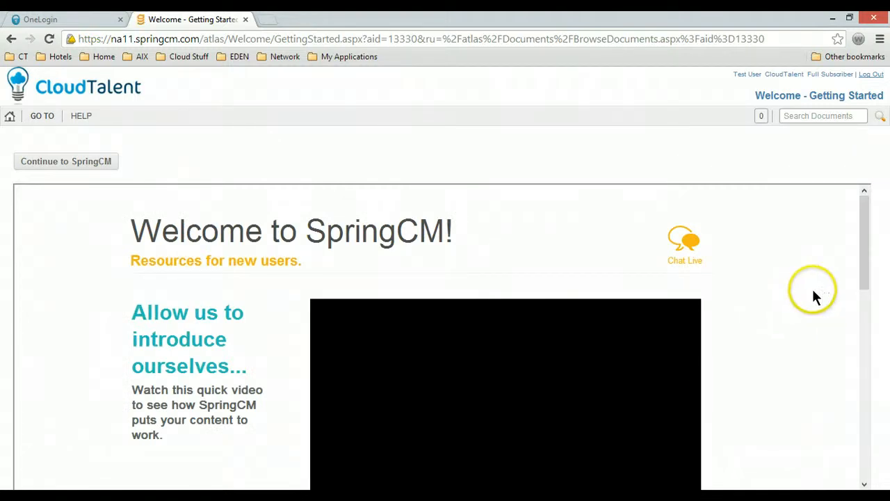
{"action": "left_click_drag", "start_coordinate": [868, 275], "coordinate": [869, 477]}
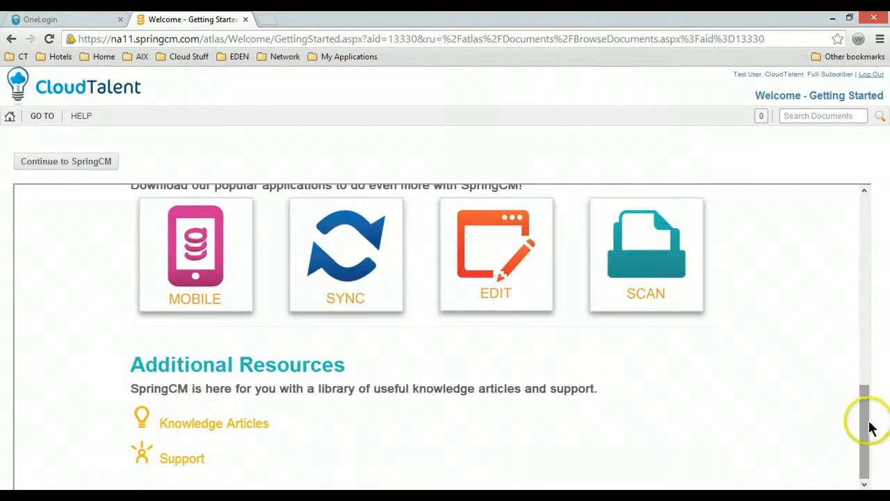
{"action": "left_click_drag", "start_coordinate": [866, 421], "coordinate": [840, 204]}
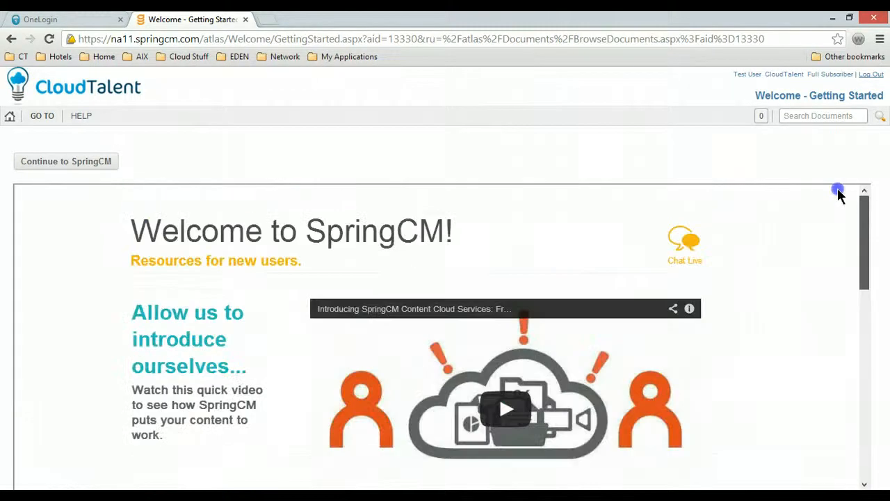
{"action": "left_click_drag", "start_coordinate": [863, 278], "coordinate": [844, 219]}
{"action": "left_click", "coordinate": [9, 118]}
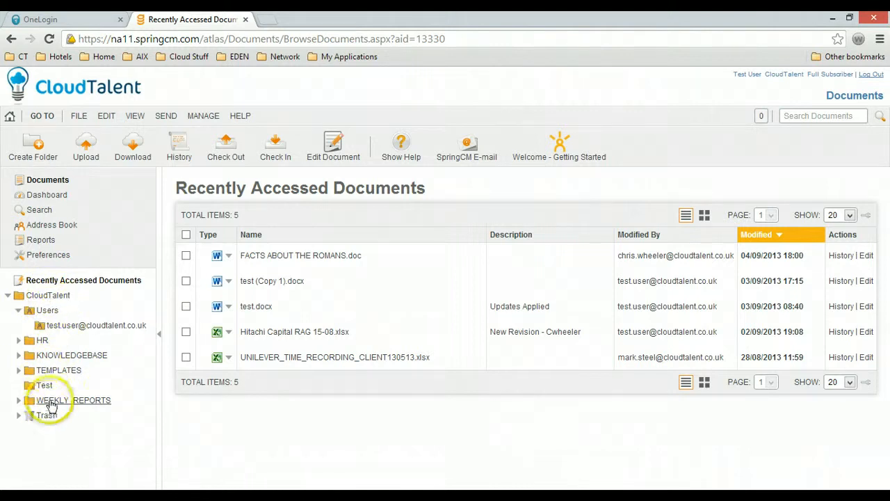
- Browse the CloudTalent folder tree by expanding the Users, HR, TEMPLATES and WEEKLY_REPORTS folders
{"action": "left_click", "coordinate": [18, 311]}
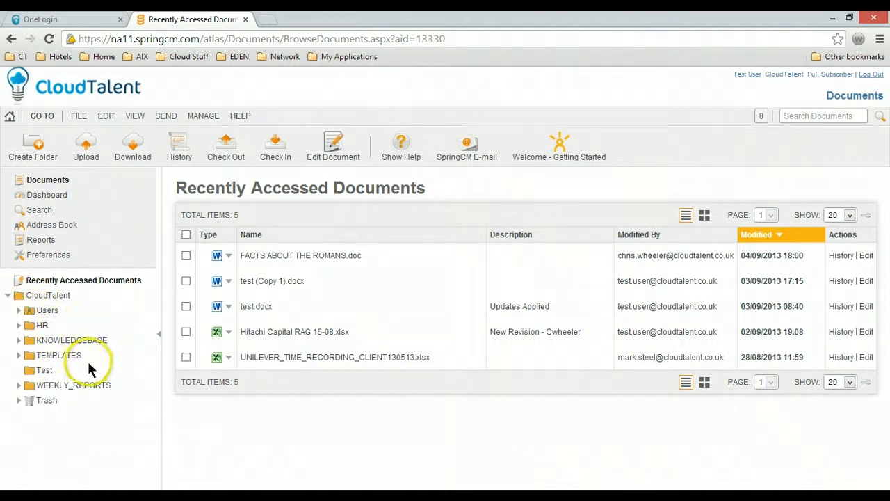
{"action": "left_click", "coordinate": [18, 311]}
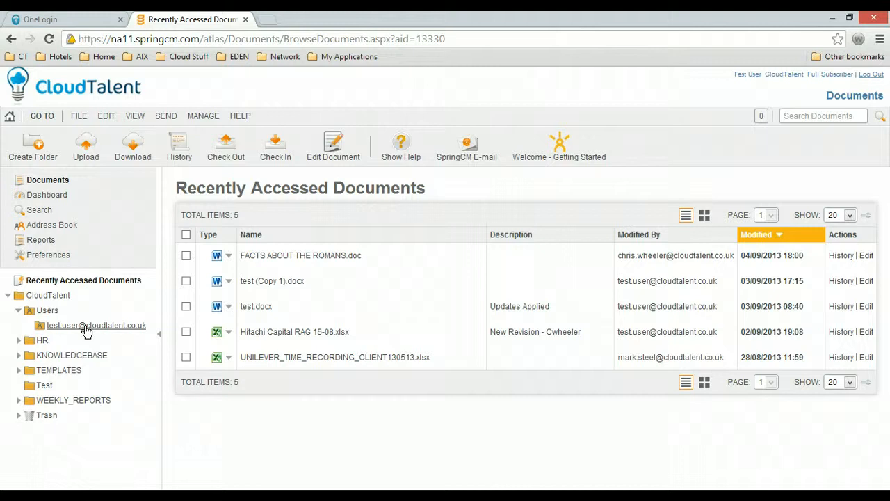
{"action": "left_click", "coordinate": [18, 340]}
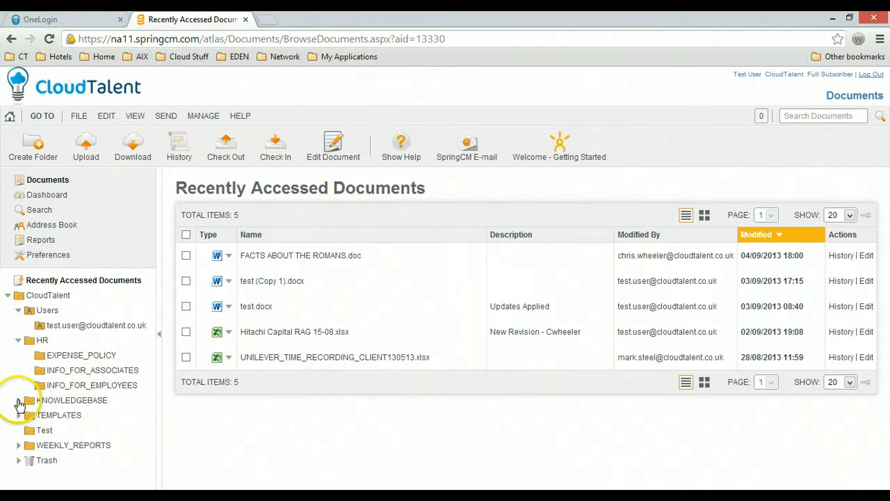
{"action": "left_click", "coordinate": [18, 416]}
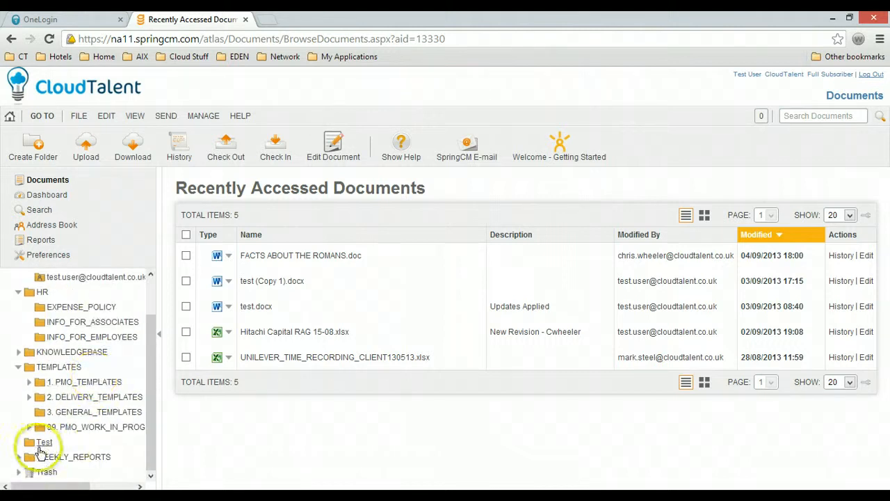
{"action": "left_click", "coordinate": [20, 459]}
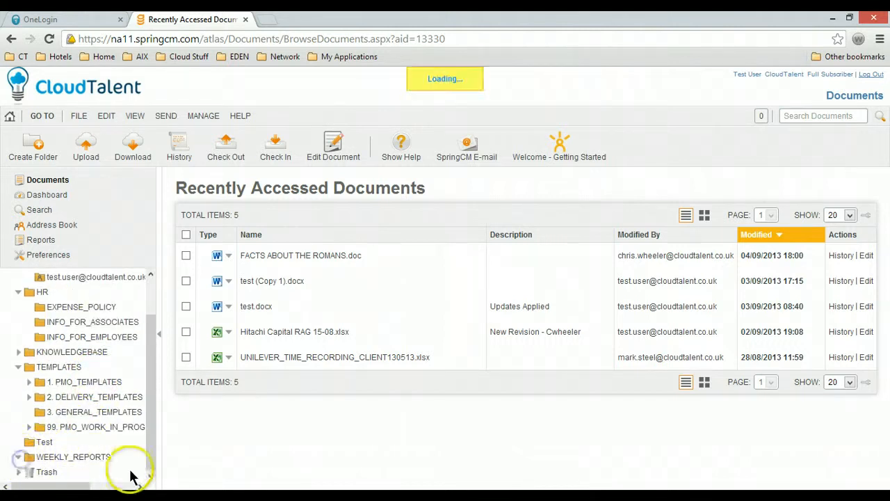
{"action": "left_click_drag", "start_coordinate": [150, 367], "coordinate": [151, 411]}
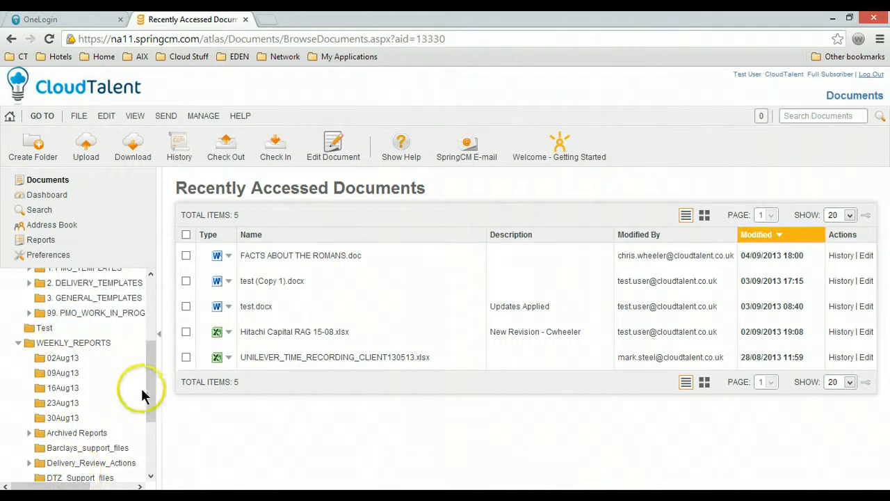
{"action": "mouse_move", "coordinate": [149, 388]}
{"action": "left_mouse_down"}
{"action": "mouse_move", "coordinate": [151, 358]}
{"action": "mouse_move", "coordinate": [153, 377]}
{"action": "left_mouse_up"}
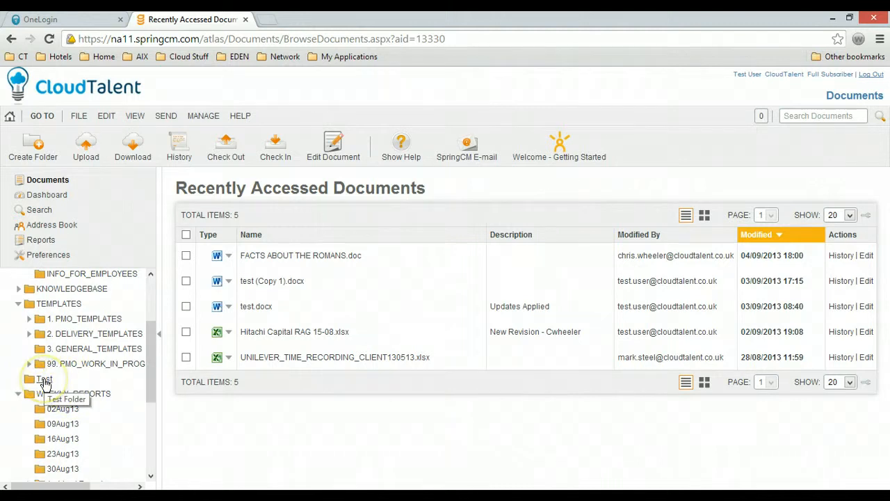
- Open the Test folder's document list and expand the 2. DELIVERY_TEMPLATES folder in the tree
{"action": "left_click", "coordinate": [44, 380]}
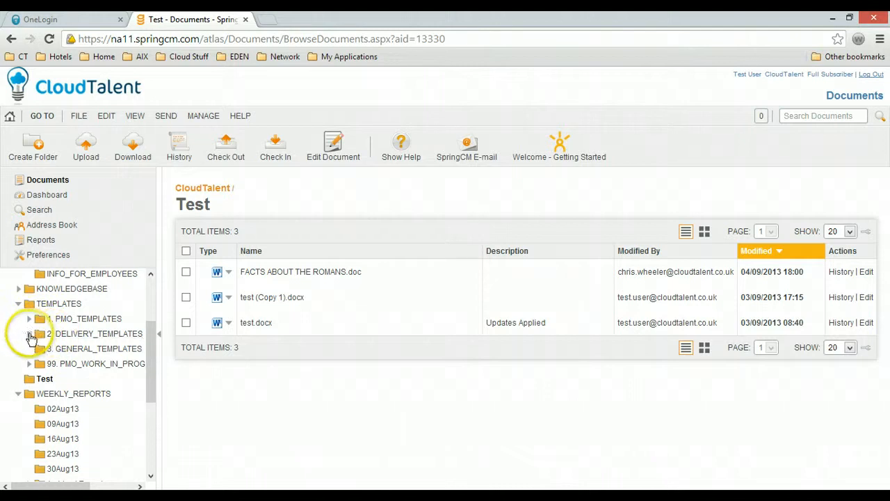
{"action": "left_click", "coordinate": [30, 336]}
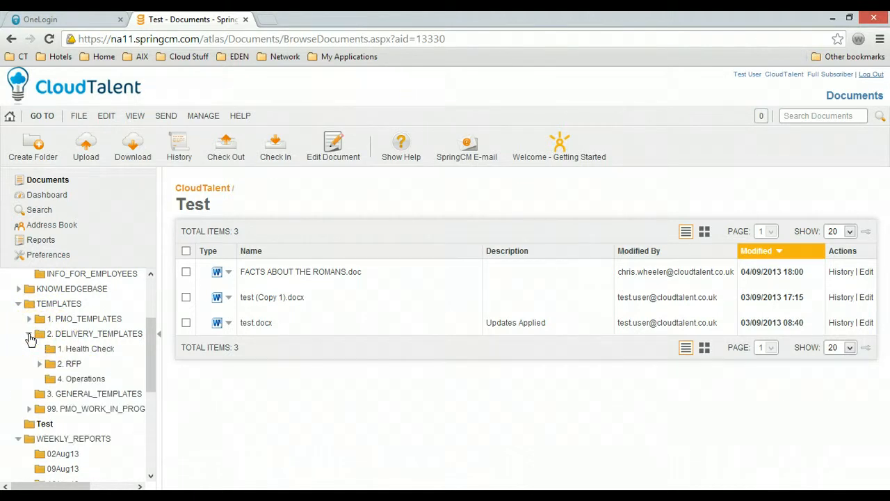
{"action": "left_click", "coordinate": [49, 421]}
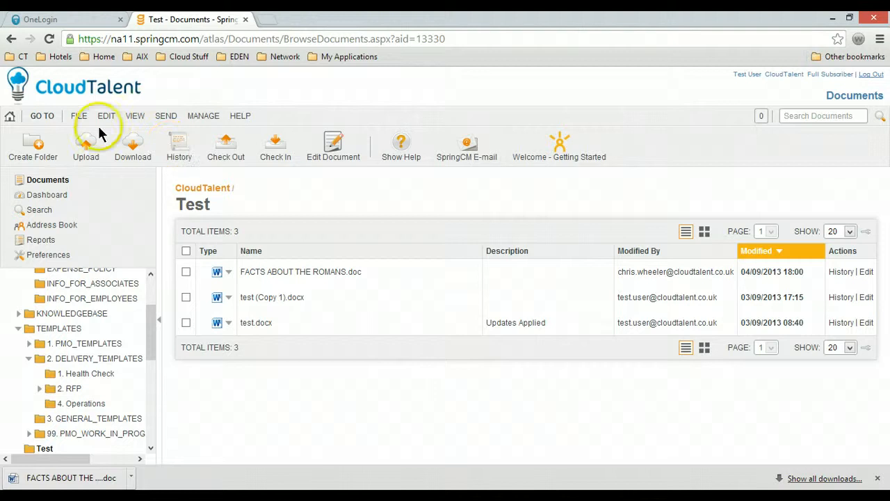
- Set the default view mode for documents to Native in the general preferences and save them
{"action": "left_click", "coordinate": [46, 117]}
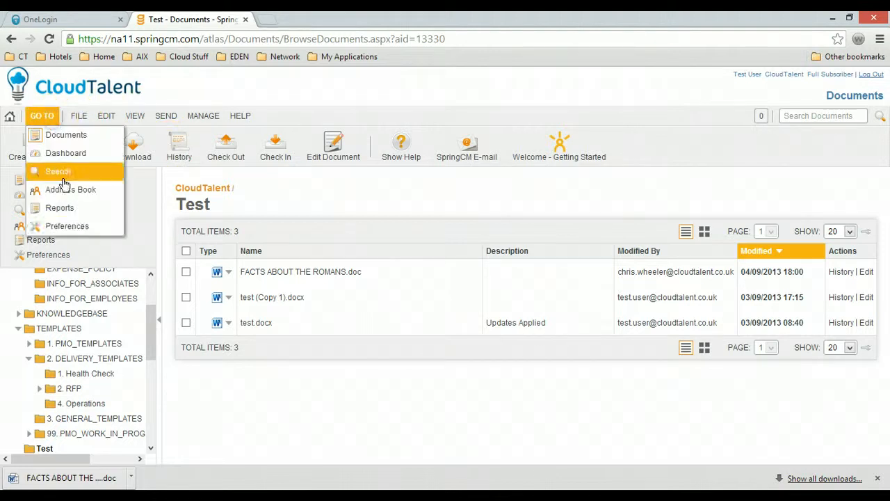
{"action": "left_click", "coordinate": [63, 227]}
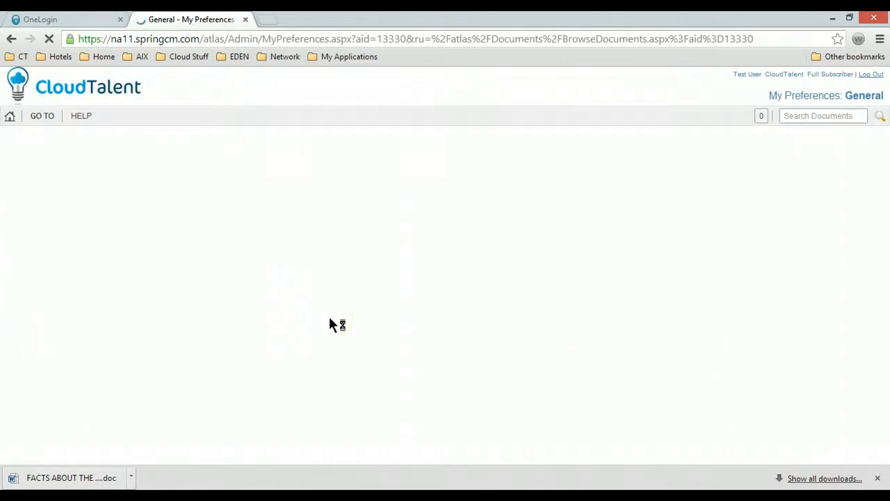
{"action": "scroll", "coordinate": [324, 337], "scroll_direction": "down", "scroll_amount": 5}
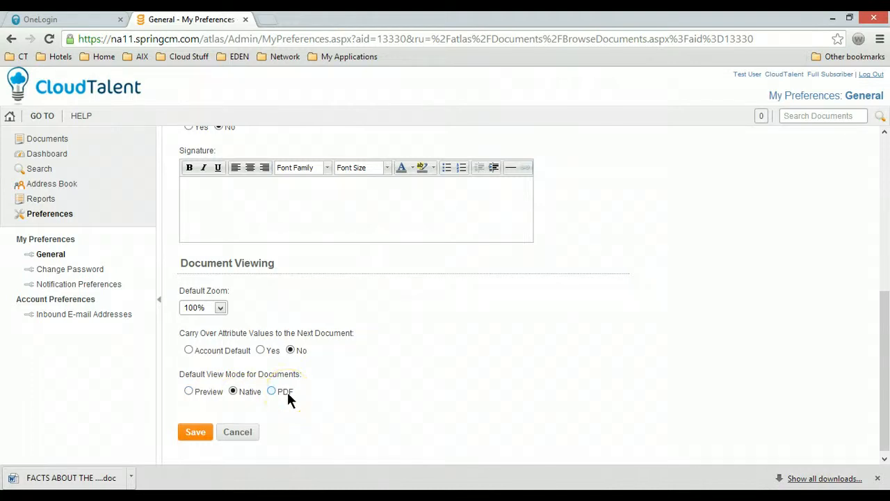
{"action": "left_click", "coordinate": [234, 401]}
{"action": "left_click", "coordinate": [233, 391]}
{"action": "left_click", "coordinate": [194, 433]}
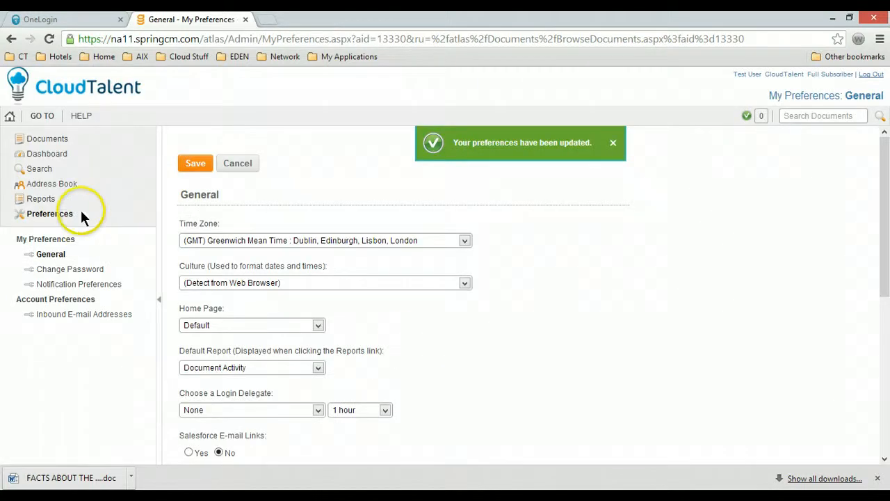
- Return to Documents, download FACTS ABOUT THE ROMANS.doc from the Test folder and open it in Word
{"action": "left_click", "coordinate": [49, 141]}
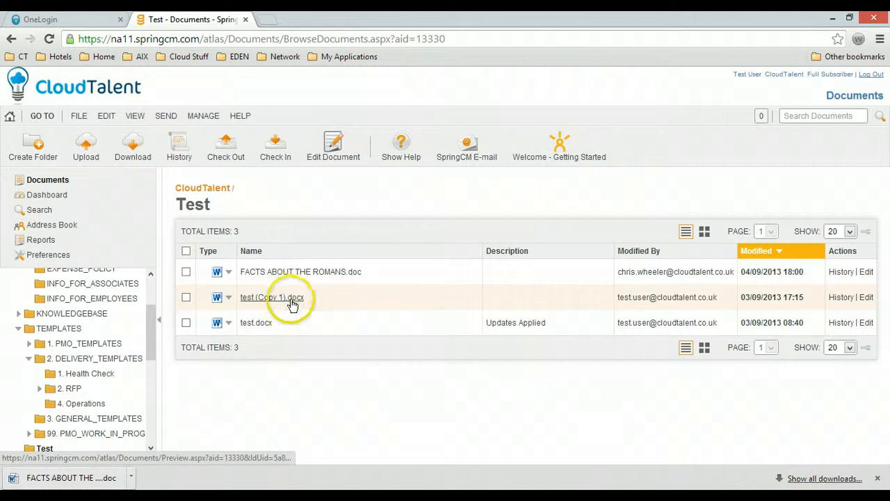
{"action": "left_click", "coordinate": [295, 277]}
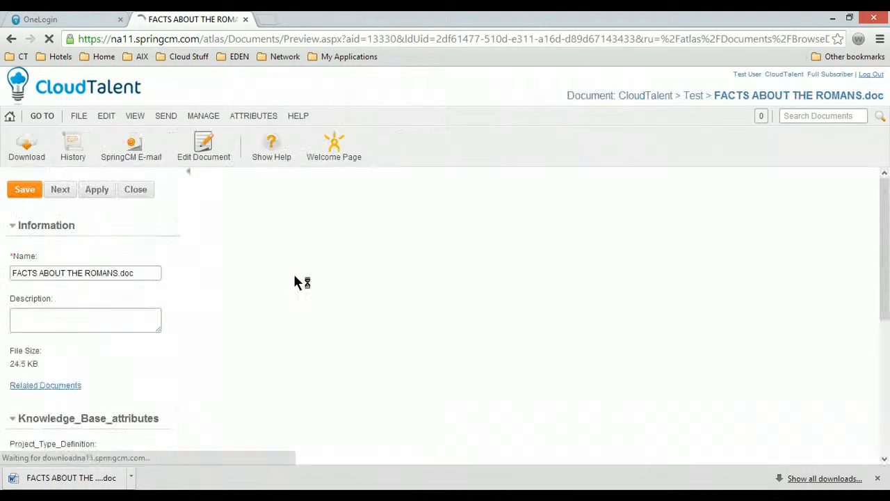
{"action": "left_click", "coordinate": [82, 484]}
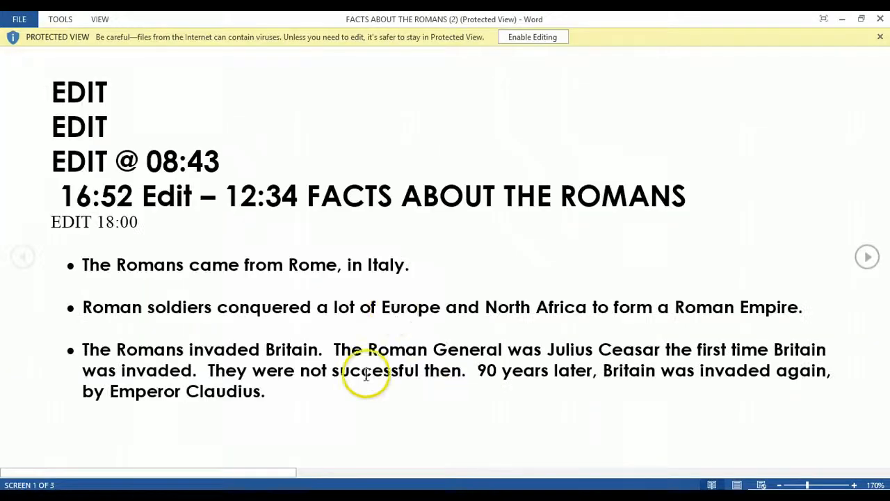
- Read through the Romans document in Word, close it and return to the Test folder's document list
{"action": "scroll", "coordinate": [394, 334], "scroll_direction": "down", "scroll_amount": 1}
{"action": "scroll", "coordinate": [390, 310], "scroll_direction": "down", "scroll_amount": 1}
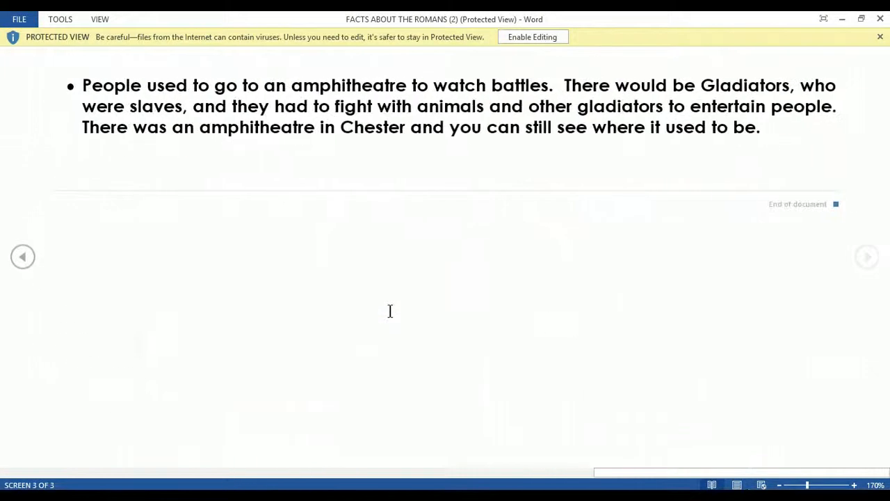
{"action": "scroll", "coordinate": [390, 310], "scroll_direction": "up", "scroll_amount": 2}
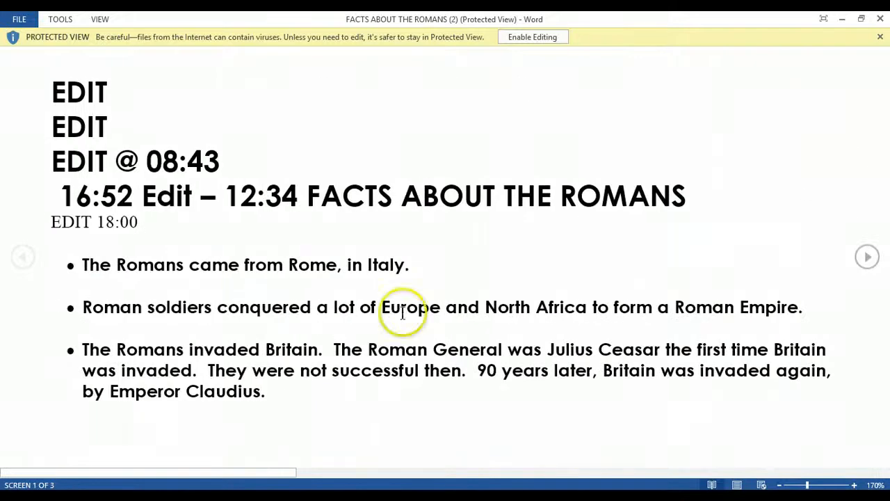
{"action": "scroll", "coordinate": [463, 314], "scroll_direction": "down", "scroll_amount": 1}
{"action": "scroll", "coordinate": [473, 312], "scroll_direction": "up", "scroll_amount": 1}
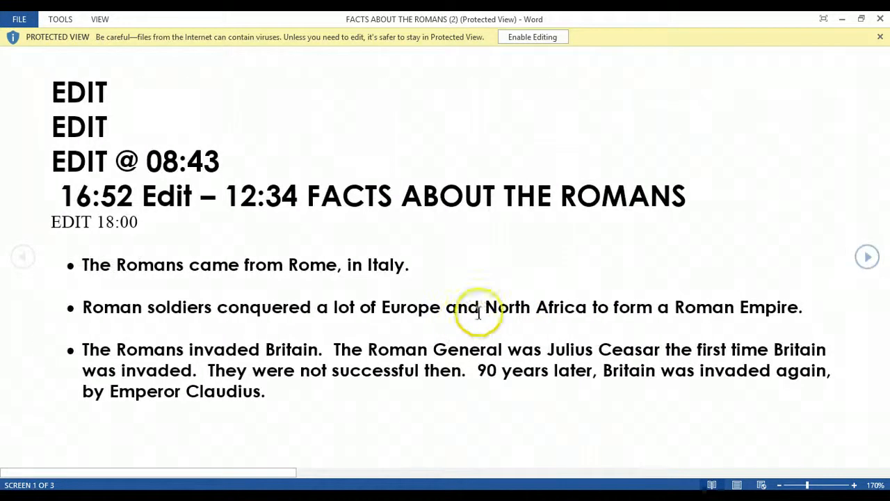
{"action": "left_click", "coordinate": [879, 19]}
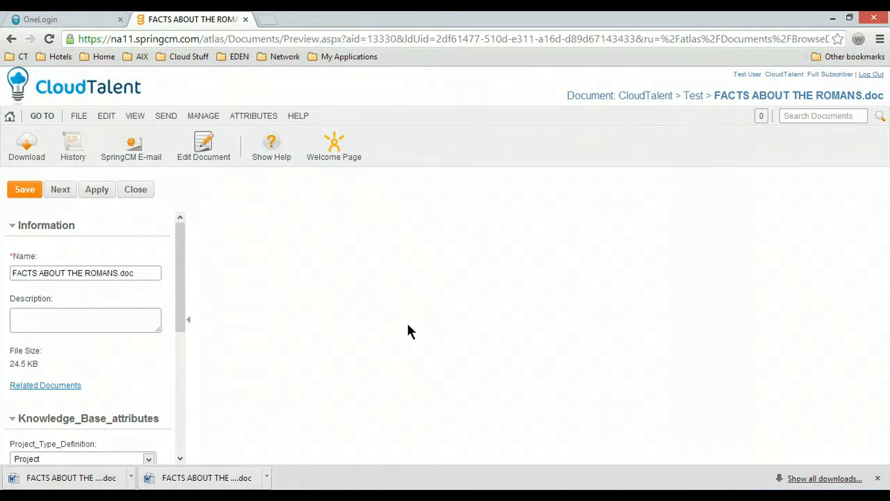
{"action": "left_click", "coordinate": [11, 117]}
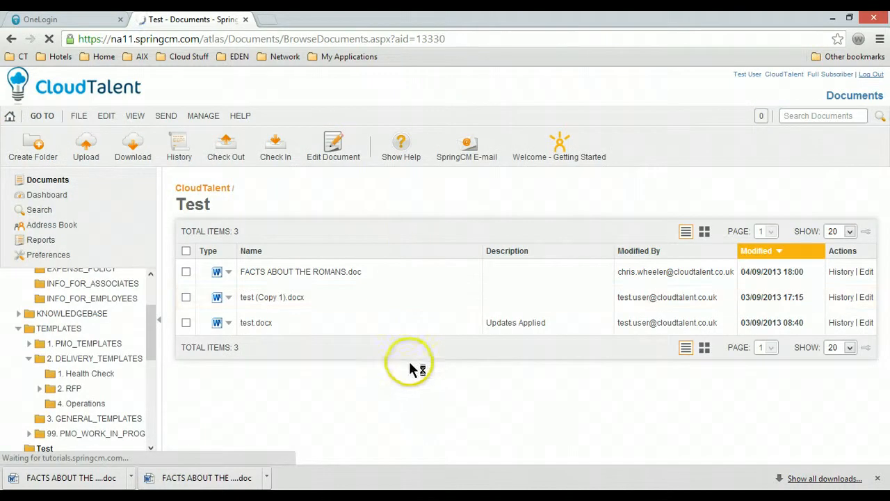
- Open the history of FACTS ABOUT THE ROMANS.doc and examine its check-ins and previous versions
{"action": "left_click", "coordinate": [47, 116]}
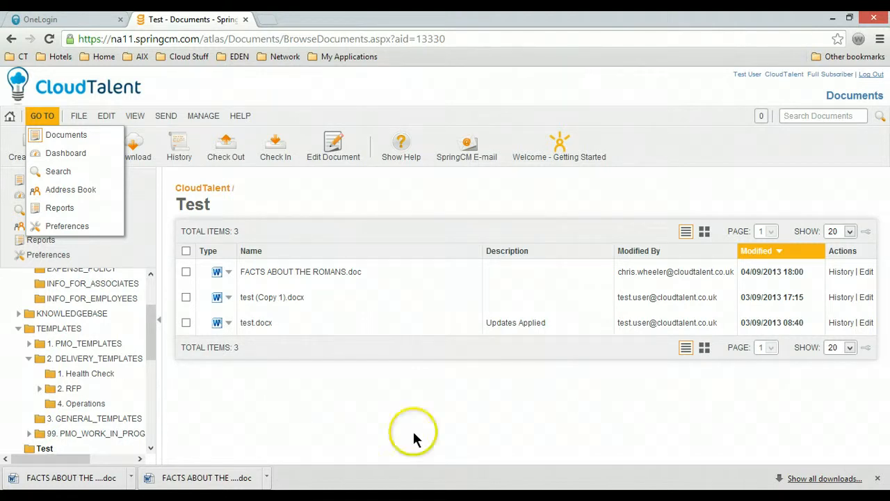
{"action": "left_click", "coordinate": [445, 442]}
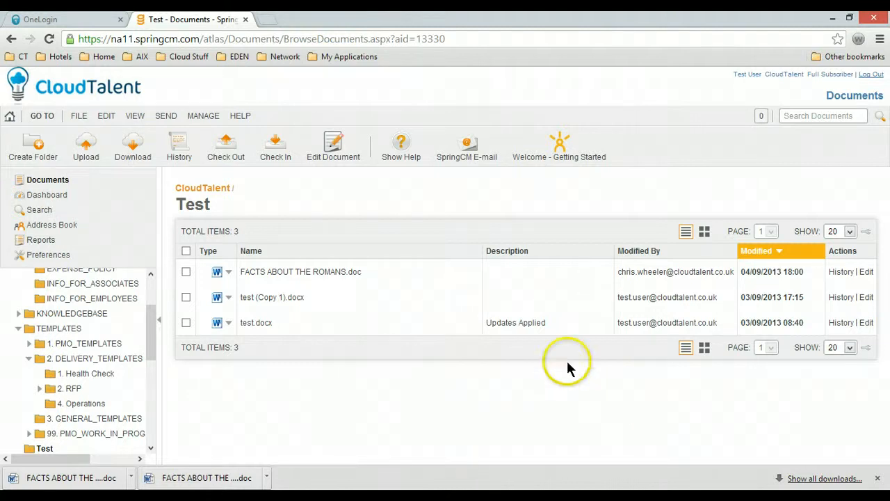
{"action": "left_click", "coordinate": [841, 272]}
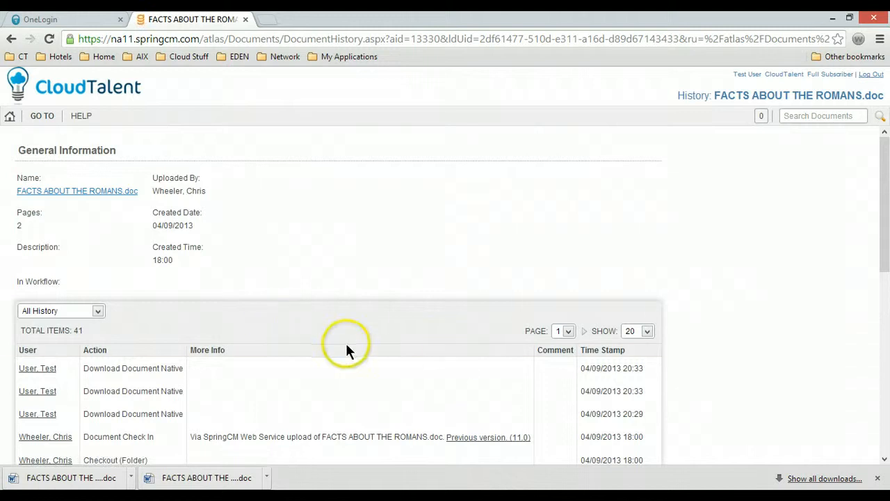
{"action": "scroll", "coordinate": [382, 332], "scroll_direction": "down", "scroll_amount": 5}
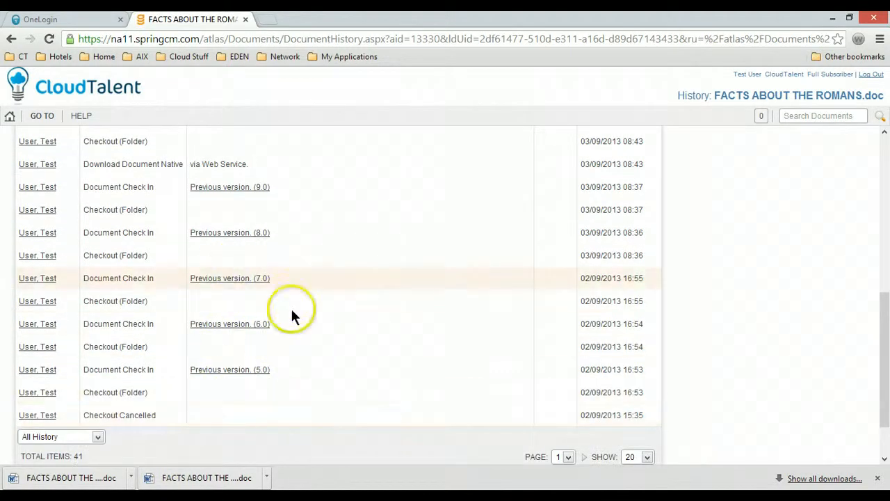
- Review the check-in, checkout and download entries in the Romans document's history, and return to the document list
{"action": "scroll", "coordinate": [328, 324], "scroll_direction": "up", "scroll_amount": 2}
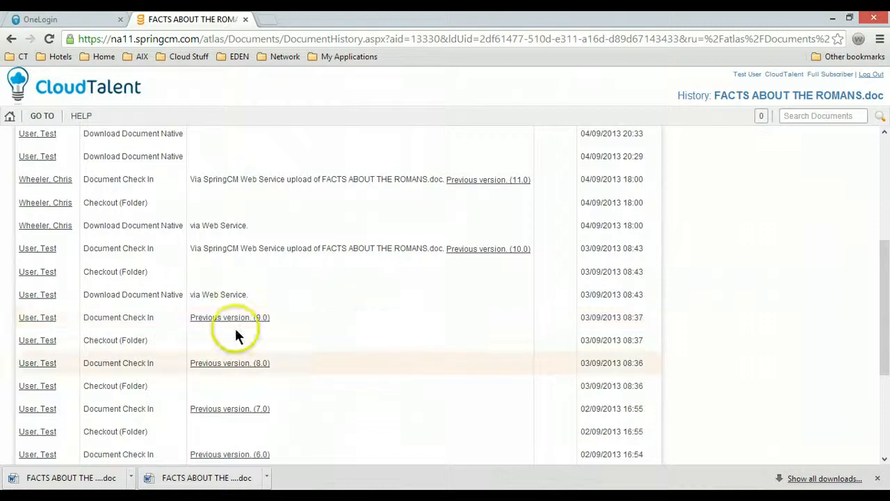
{"action": "scroll", "coordinate": [120, 394], "scroll_direction": "up", "scroll_amount": 1}
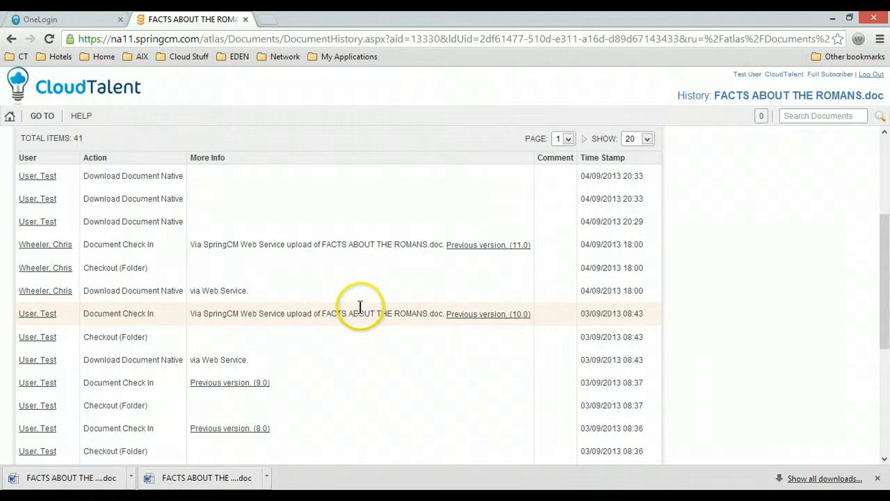
{"action": "scroll", "coordinate": [418, 320], "scroll_direction": "up", "scroll_amount": 2}
{"action": "scroll", "coordinate": [480, 337], "scroll_direction": "down", "scroll_amount": 2}
{"action": "scroll", "coordinate": [492, 341], "scroll_direction": "down", "scroll_amount": 3}
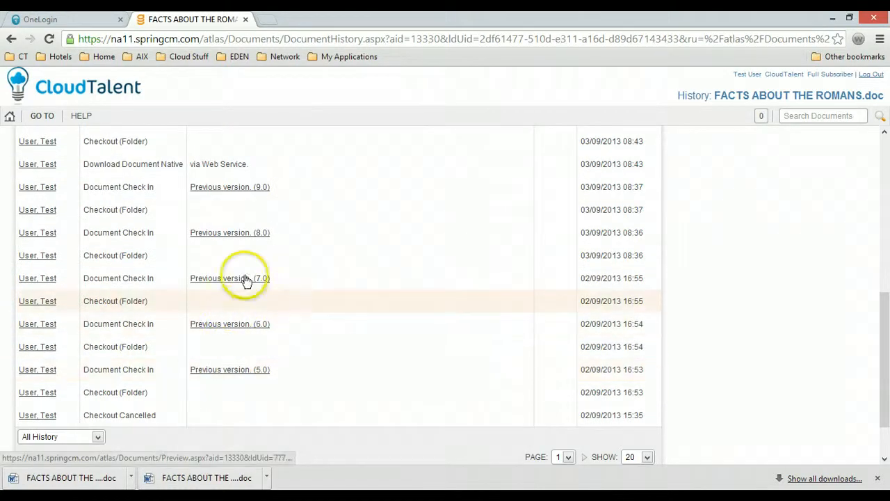
{"action": "scroll", "coordinate": [392, 304], "scroll_direction": "up", "scroll_amount": 4}
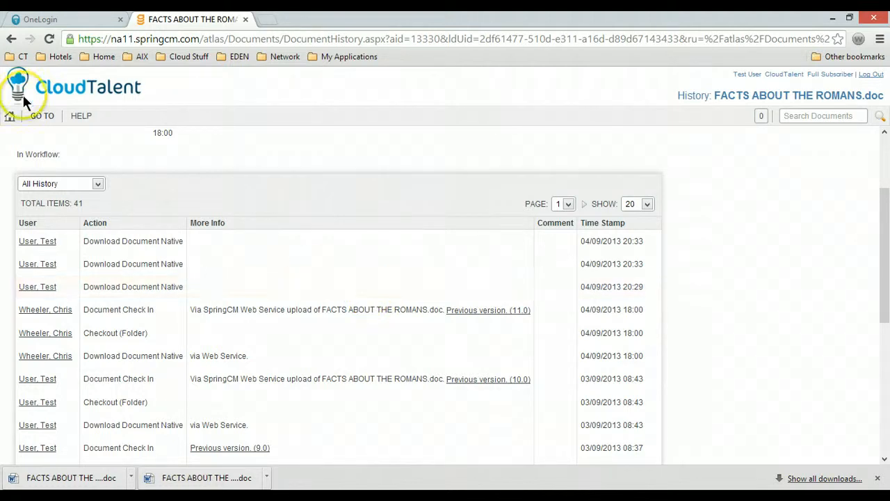
{"action": "left_click", "coordinate": [11, 115]}
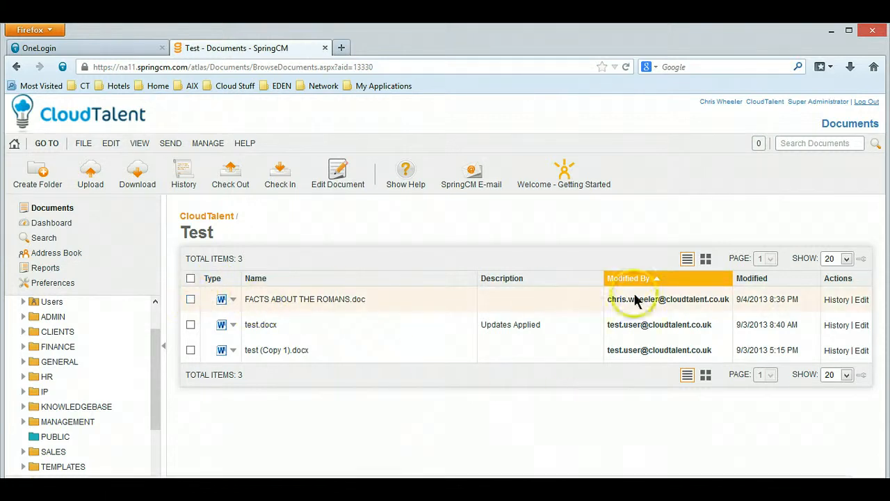
- Open FACTS ABOUT THE ROMANS.doc for editing in Word, delete the three heading lines above "EDIT @ 08:43", and save and close it
{"action": "left_click", "coordinate": [867, 305]}
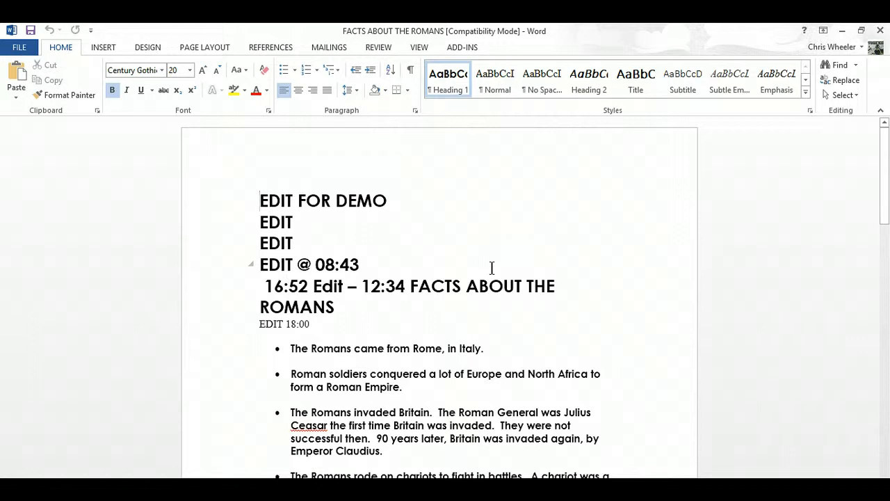
{"action": "key", "text": "Delete"}
{"action": "key", "text": "Delete"}
{"action": "key", "text": "Delete"}
{"action": "key", "text": "Delete"}
{"action": "key", "text": "Delete"}
{"action": "key", "text": "Delete"}
{"action": "key", "text": "Delete"}
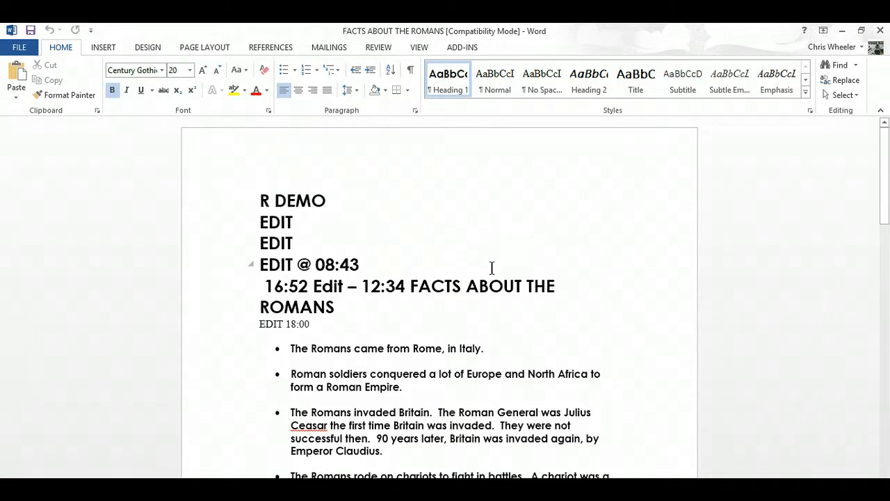
{"action": "key", "text": "Delete"}
{"action": "key", "text": "Delete"}
{"action": "key", "text": "Delete"}
{"action": "key", "text": "Delete"}
{"action": "key", "text": "Delete"}
{"action": "key", "text": "Delete"}
{"action": "key", "text": "Delete"}
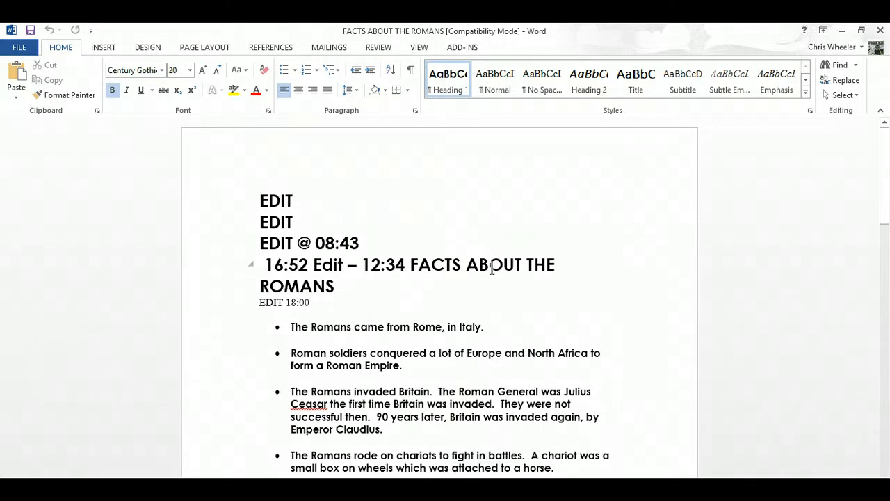
{"action": "key", "text": "Delete"}
{"action": "key", "text": "Delete"}
{"action": "key", "text": "Delete"}
{"action": "key", "text": "Delete"}
{"action": "key", "text": "Delete"}
{"action": "key", "text": "Delete"}
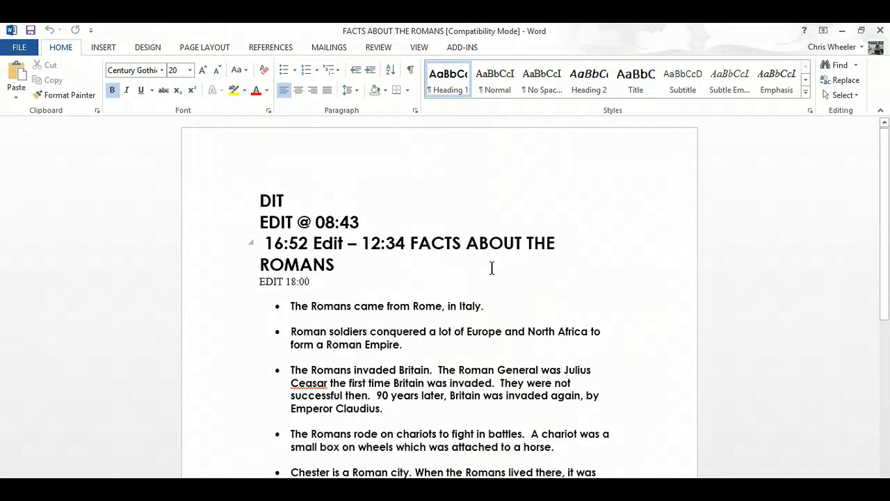
{"action": "key", "text": "Delete"}
{"action": "key", "text": "Delete"}
{"action": "key", "text": "Delete"}
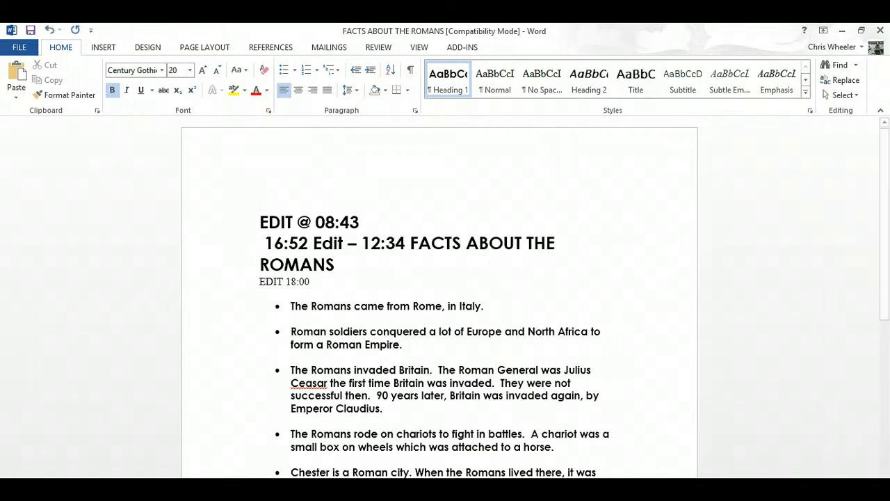
{"action": "left_click", "coordinate": [31, 30]}
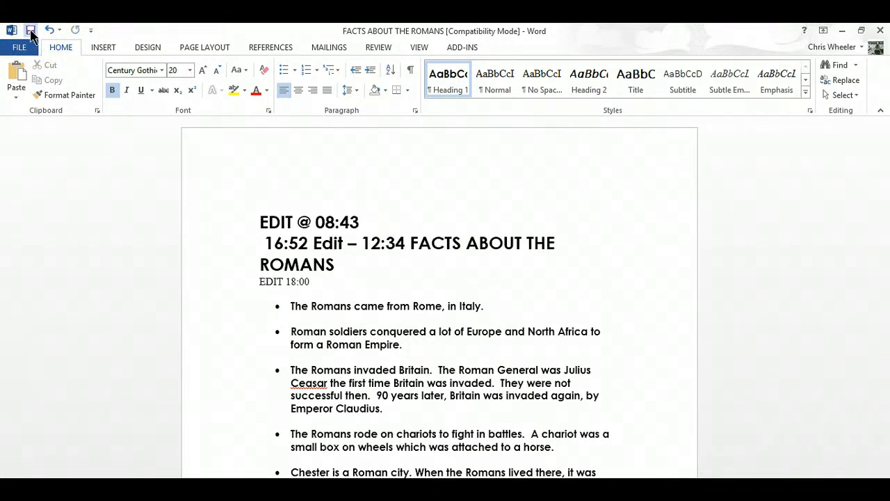
{"action": "left_click", "coordinate": [879, 31]}
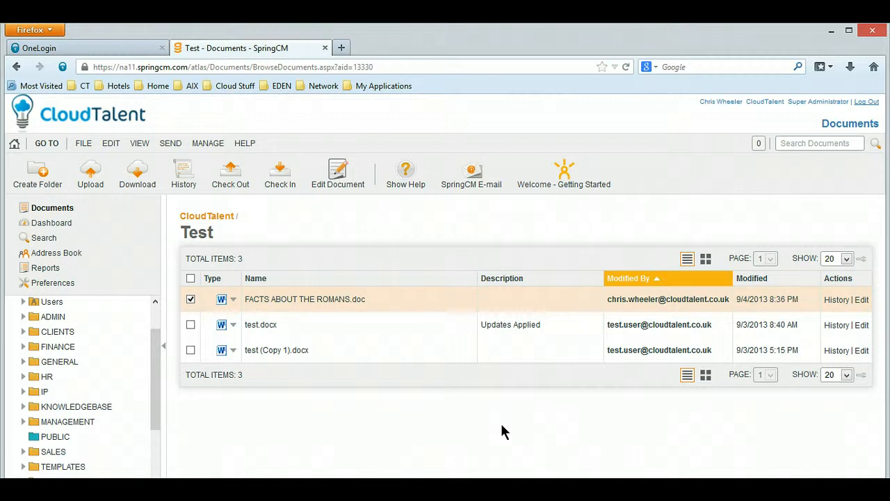
- Check the history of FACTS ABOUT THE ROMANS.doc for the edit's checkout and check-in entries, and return to the Test folder
{"action": "left_click", "coordinate": [837, 300]}
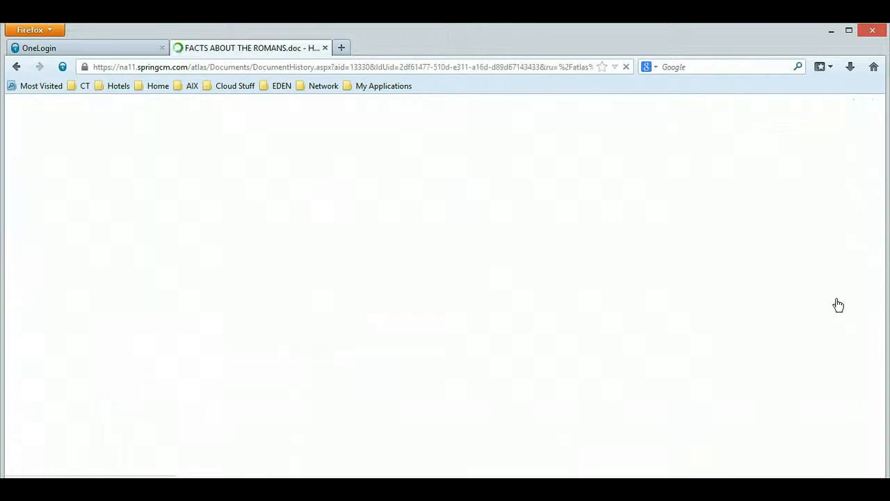
{"action": "scroll", "coordinate": [384, 402], "scroll_direction": "down", "scroll_amount": 2}
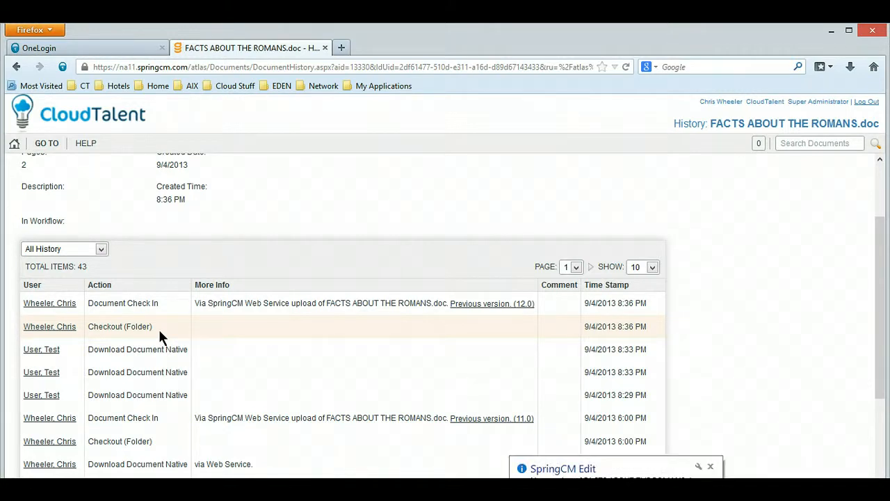
{"action": "left_click", "coordinate": [14, 143]}
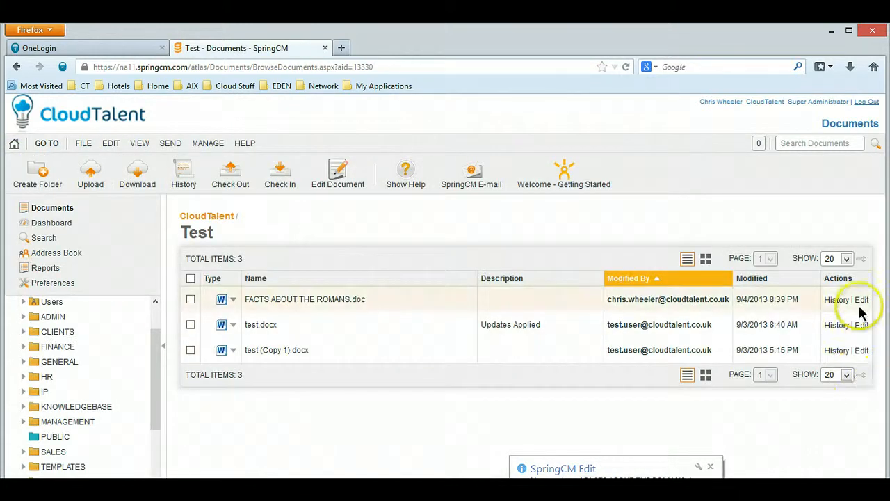
{"action": "left_click", "coordinate": [835, 300]}
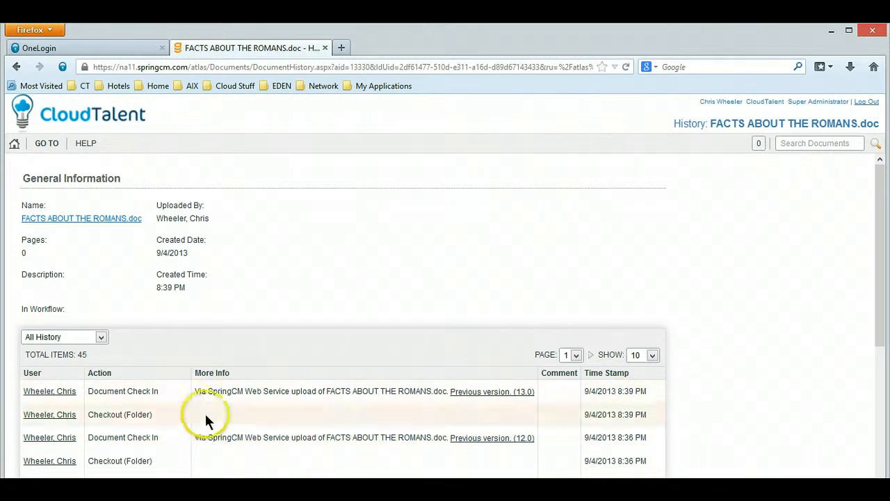
{"action": "left_click", "coordinate": [16, 146]}
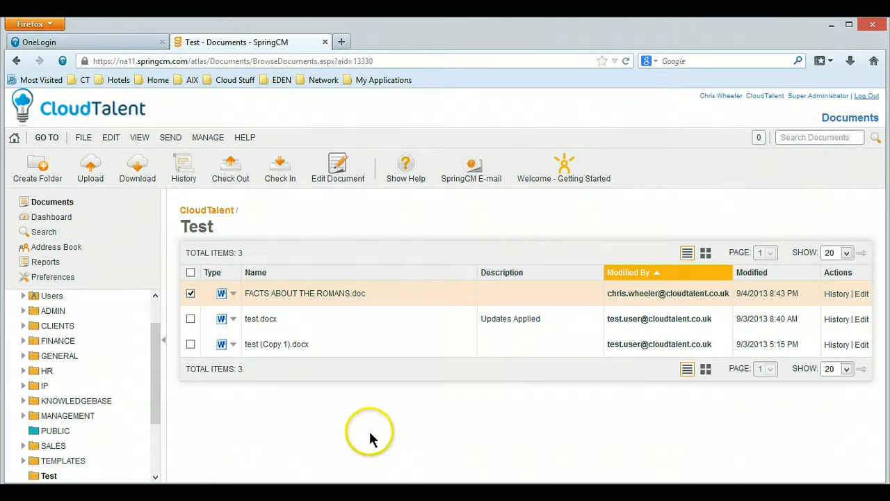
- Check out FACTS ABOUT THE ROMANS.doc in the Test folder and view its lock details
{"action": "left_click", "coordinate": [233, 295]}
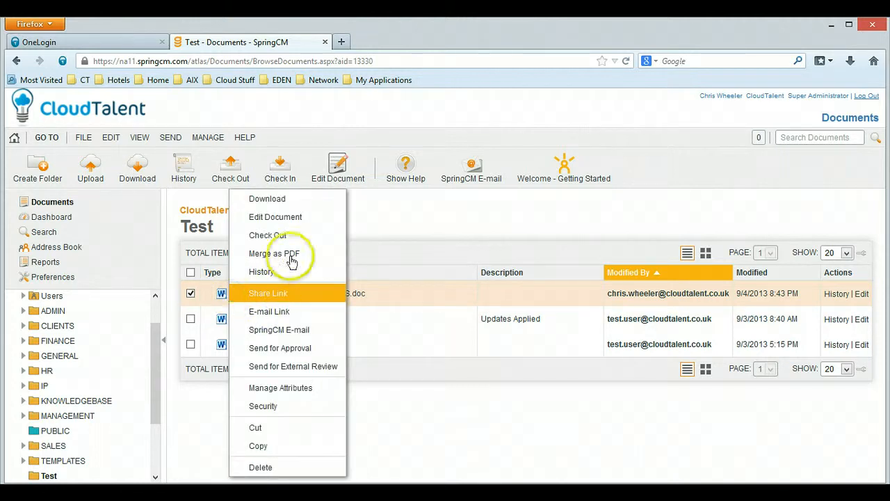
{"action": "left_click", "coordinate": [300, 242]}
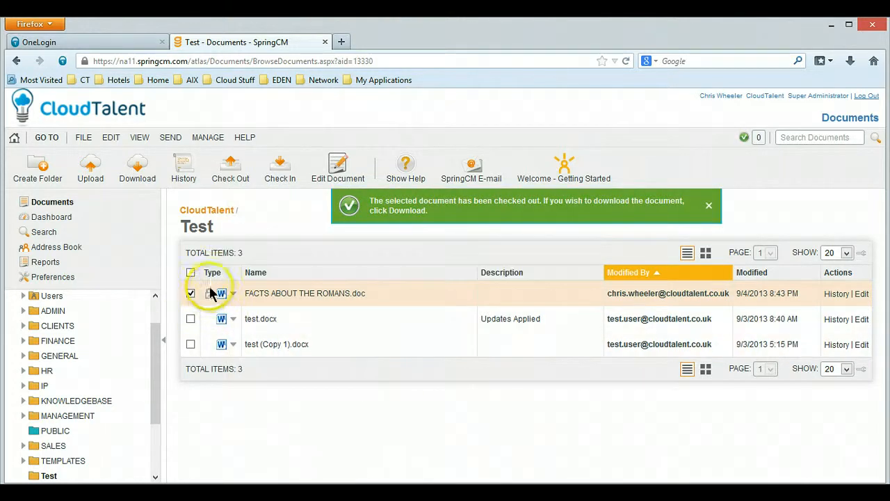
{"action": "mouse_move", "coordinate": [208, 295]}
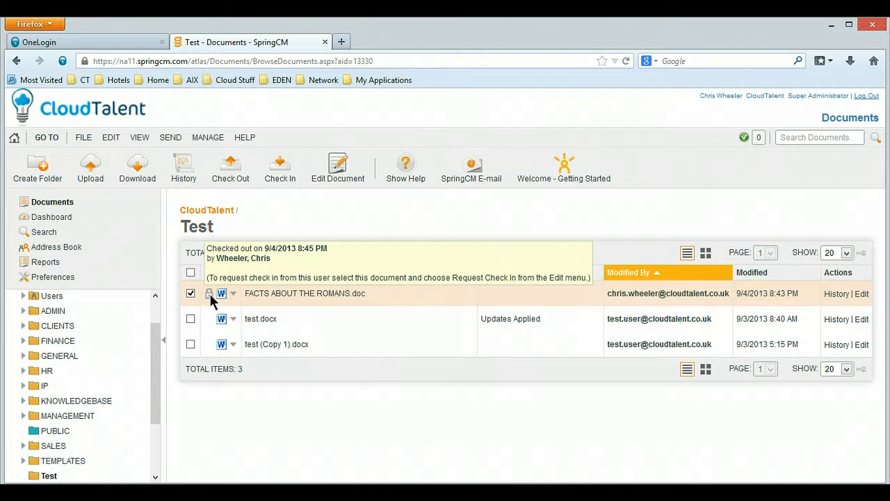
- Review the actions available for the checked-out Romans document, preview its contents and return to the Test folder
{"action": "left_click", "coordinate": [233, 293]}
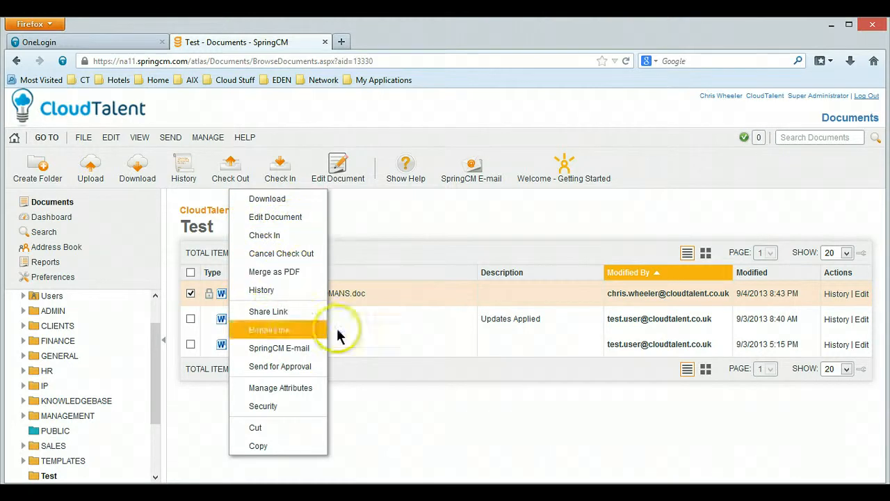
{"action": "left_click", "coordinate": [372, 344]}
{"action": "left_click", "coordinate": [233, 294]}
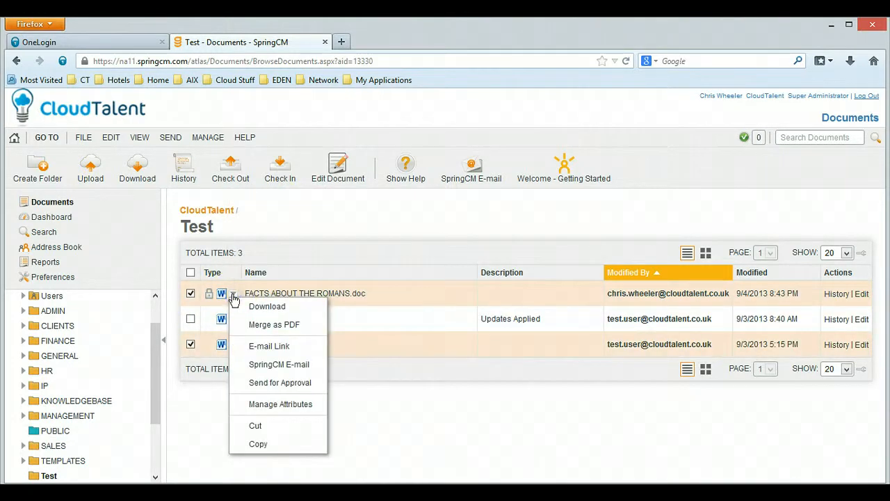
{"action": "left_click", "coordinate": [190, 344]}
{"action": "left_click", "coordinate": [232, 293]}
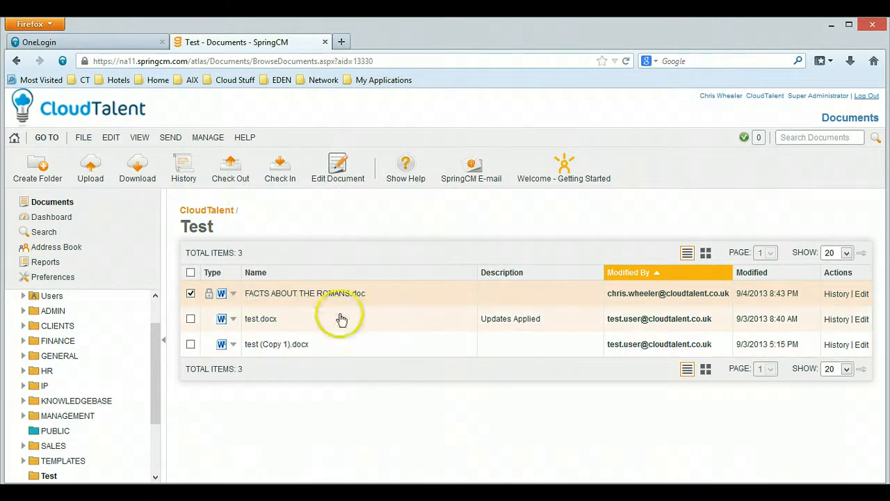
{"action": "left_click", "coordinate": [290, 295]}
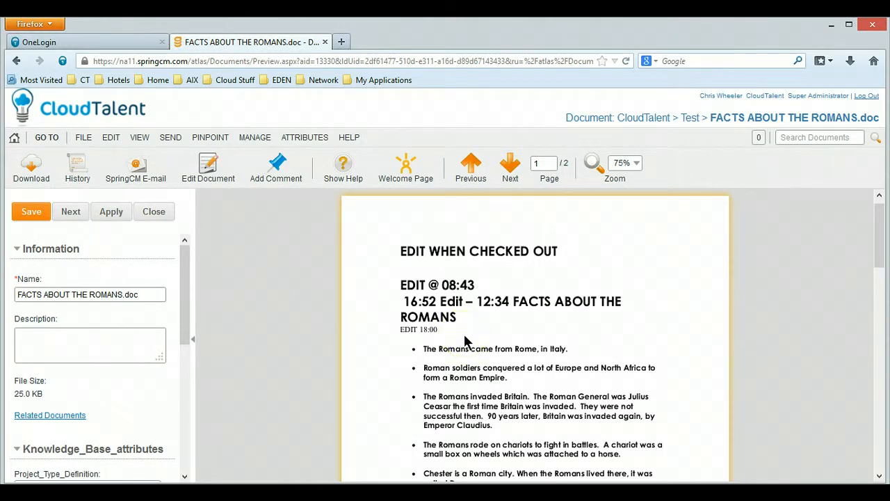
{"action": "left_click", "coordinate": [14, 138]}
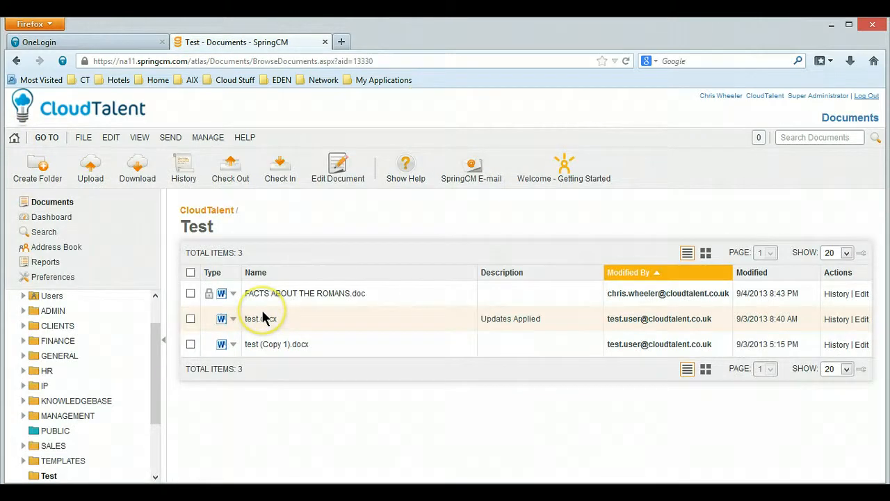
- Download the checked-out FACTS ABOUT THE ROMANS.doc and save the file to the computer
{"action": "left_click", "coordinate": [191, 293]}
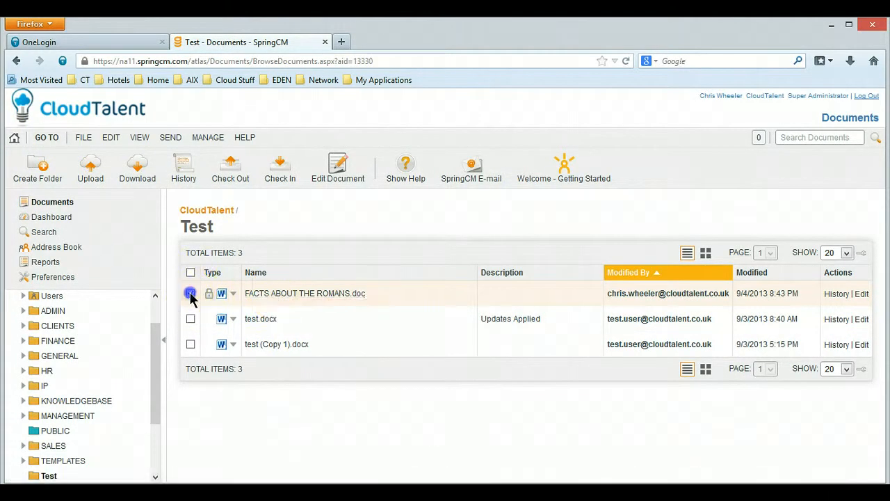
{"action": "left_click", "coordinate": [135, 169]}
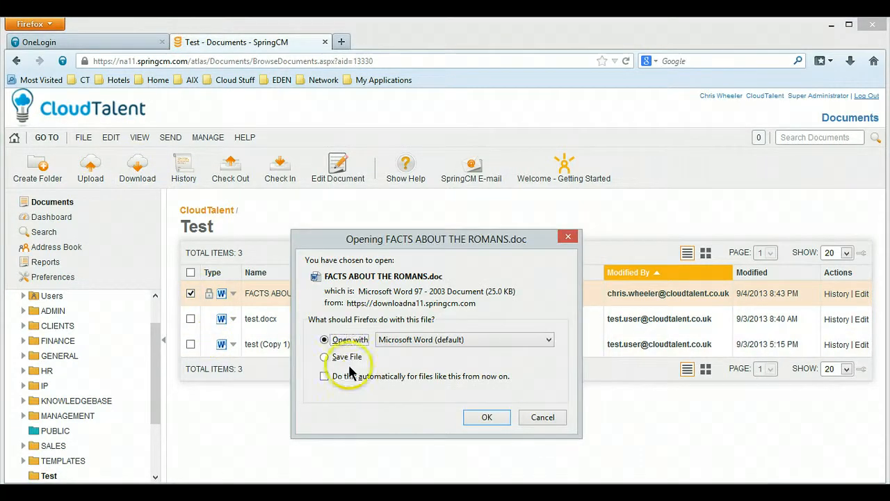
{"action": "left_click", "coordinate": [343, 358]}
{"action": "left_click", "coordinate": [487, 418]}
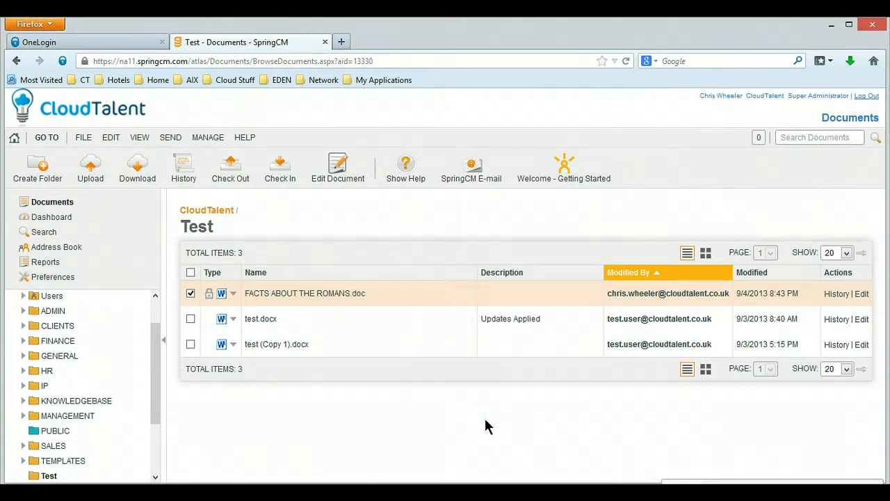
- Switch to the Downloads folder in File Explorer, sort it by date and open FACTS ABOUT THE ROMANS in Word
{"action": "left_click", "coordinate": [817, 436]}
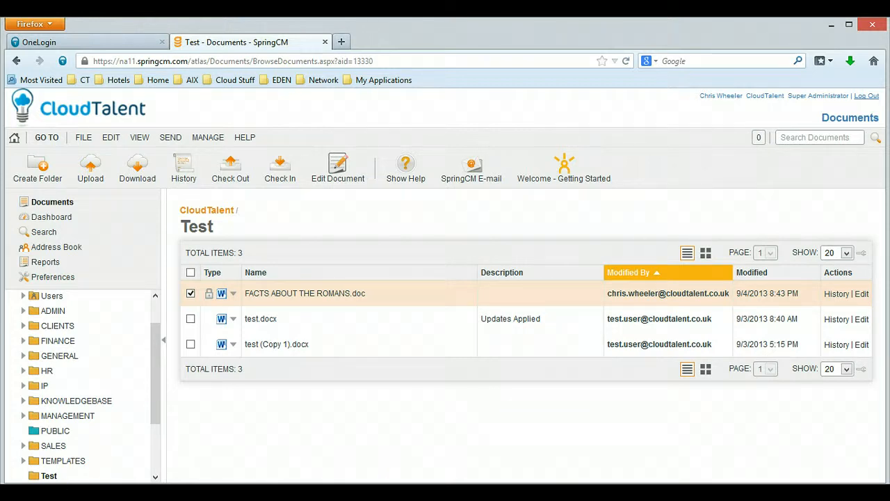
{"action": "key", "text": "alt+Tab"}
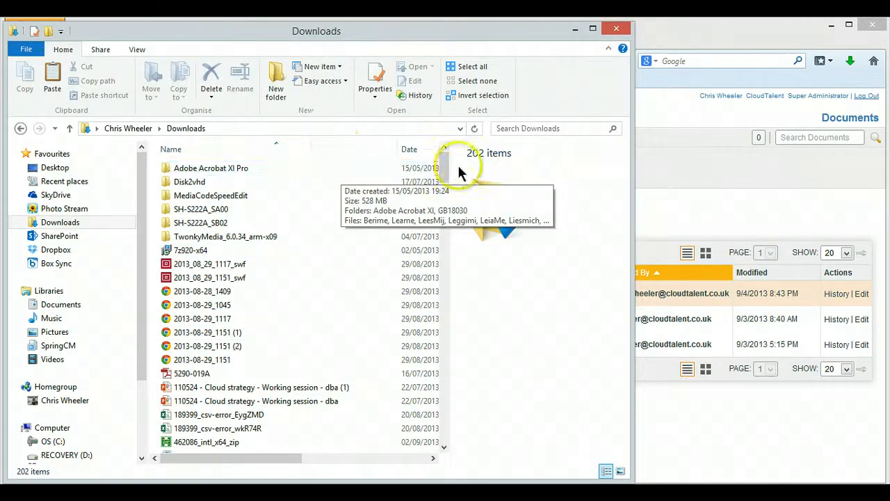
{"action": "left_click", "coordinate": [409, 151]}
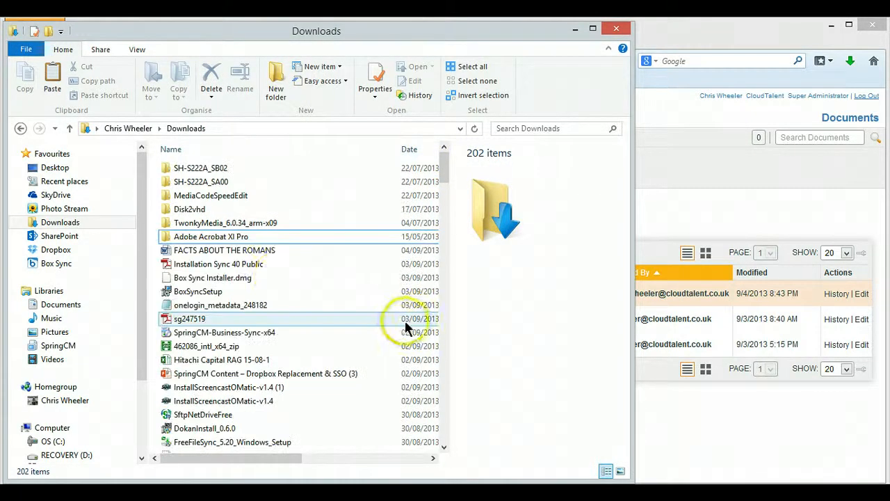
{"action": "double_click", "coordinate": [236, 252]}
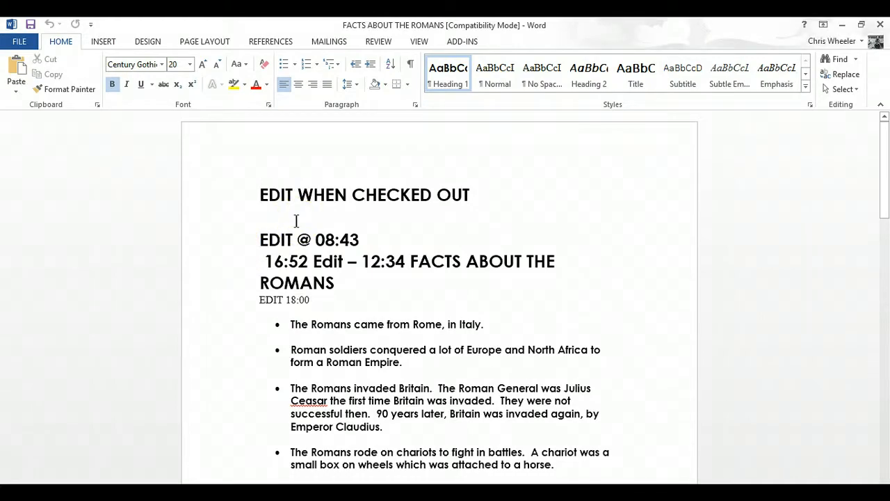
- Add the line WORK ON DOC above EDIT WHEN CHECKED OUT in the Romans document and close the document
{"action": "type", "text": "WORK"}
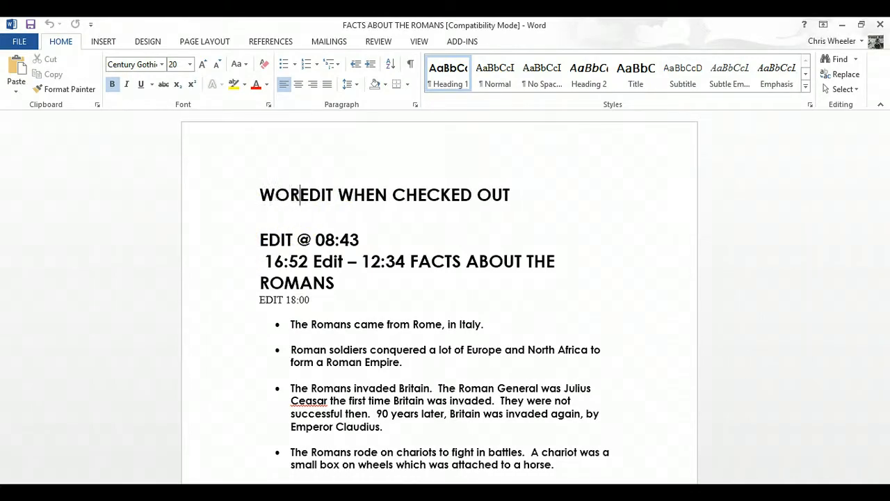
{"action": "type", "text": " ON "}
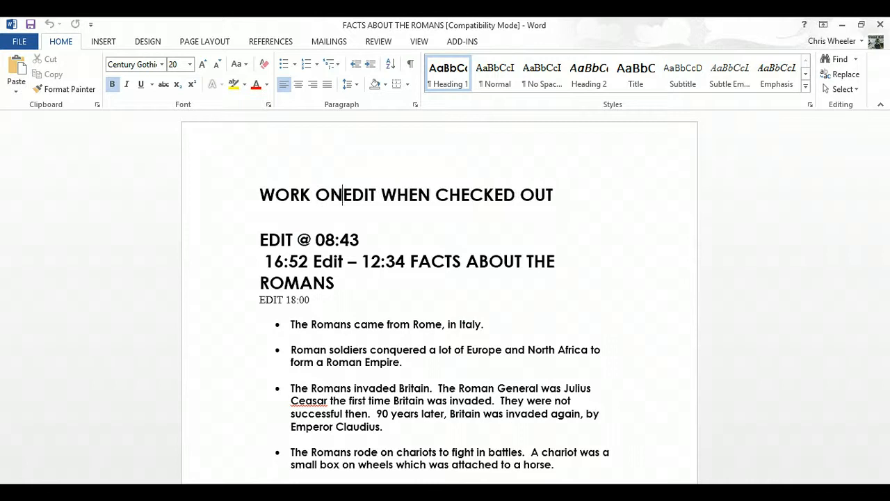
{"action": "type", "text": "DOC"}
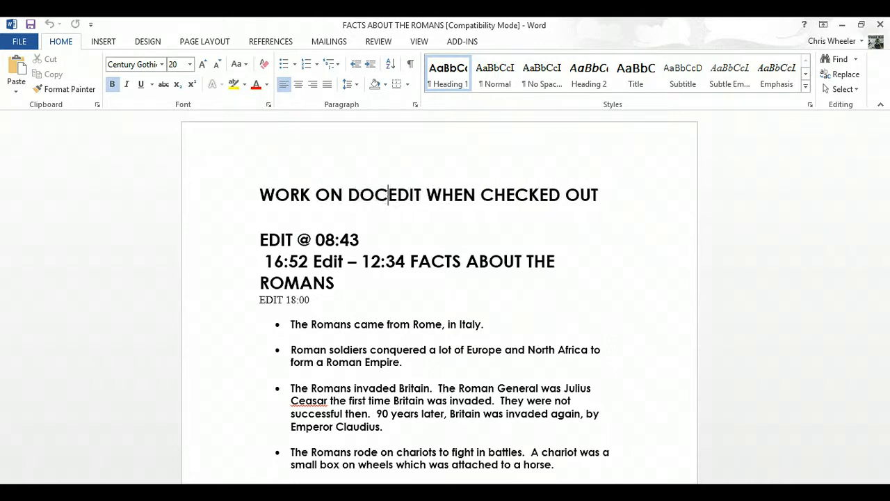
{"action": "key", "text": "Return"}
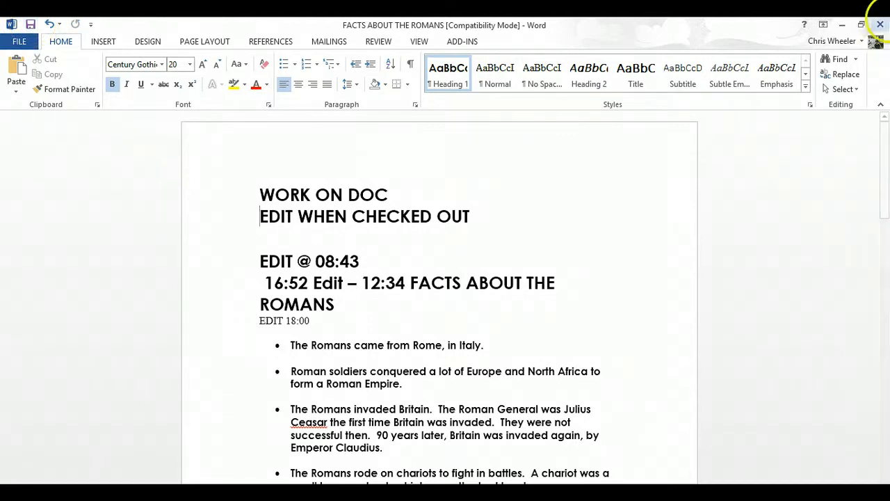
{"action": "left_click", "coordinate": [880, 28]}
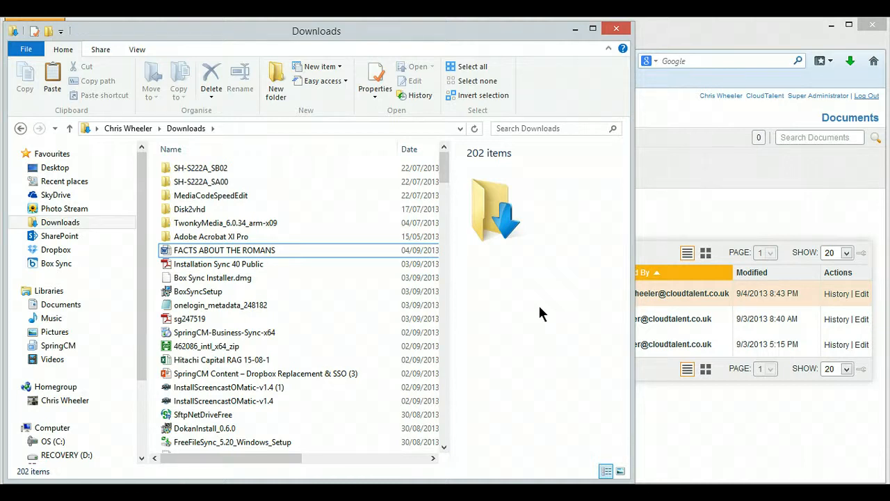
- Switch to SpringCM and check in FACTS ABOUT THE ROMANS.doc from the Downloads folder with the description "Edit for training"
{"action": "left_click", "coordinate": [699, 171]}
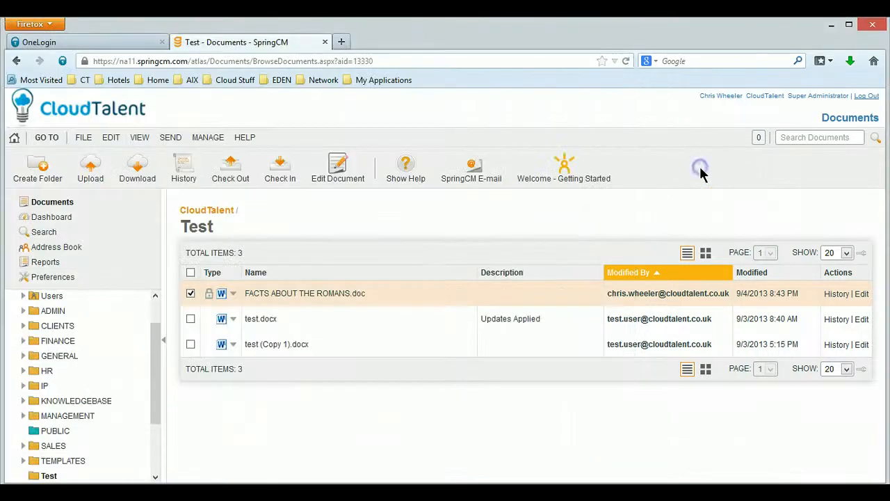
{"action": "left_click", "coordinate": [233, 297]}
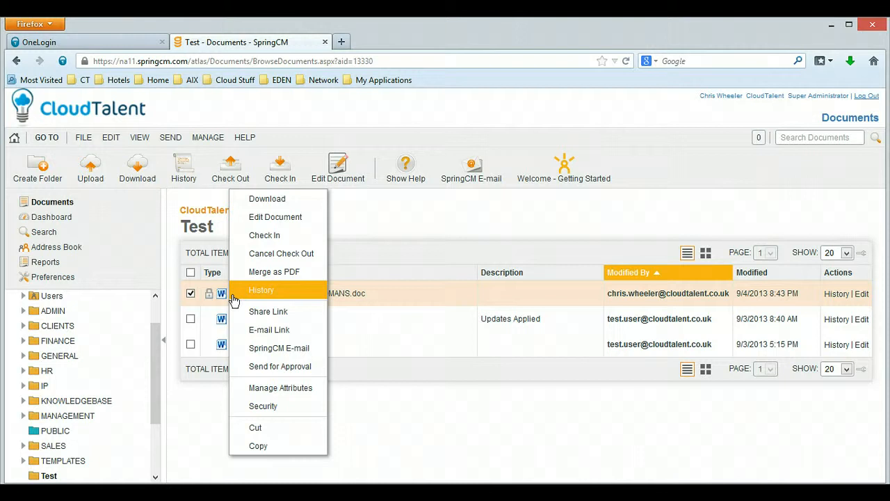
{"action": "left_click", "coordinate": [278, 238]}
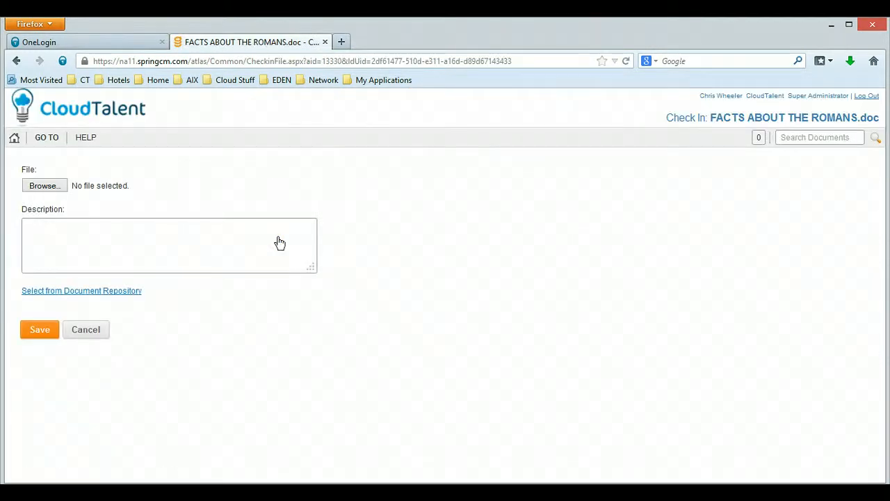
{"action": "left_click", "coordinate": [40, 186]}
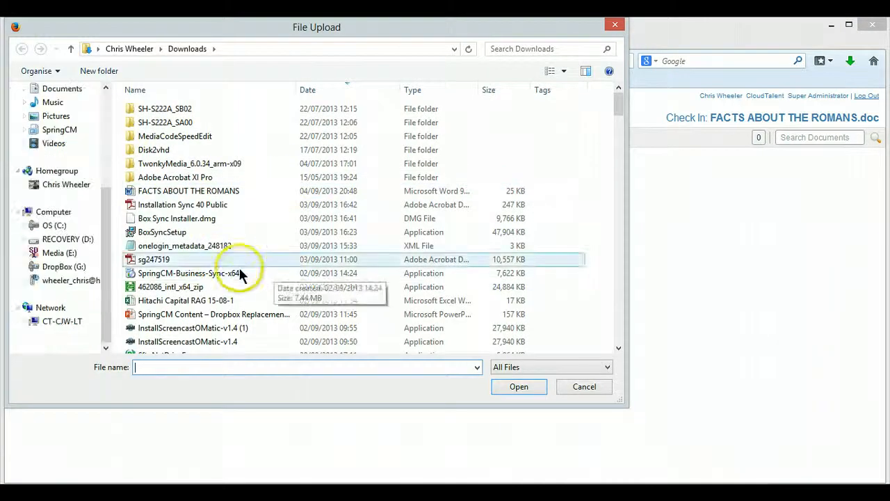
{"action": "double_click", "coordinate": [205, 196]}
{"action": "left_click", "coordinate": [128, 245]}
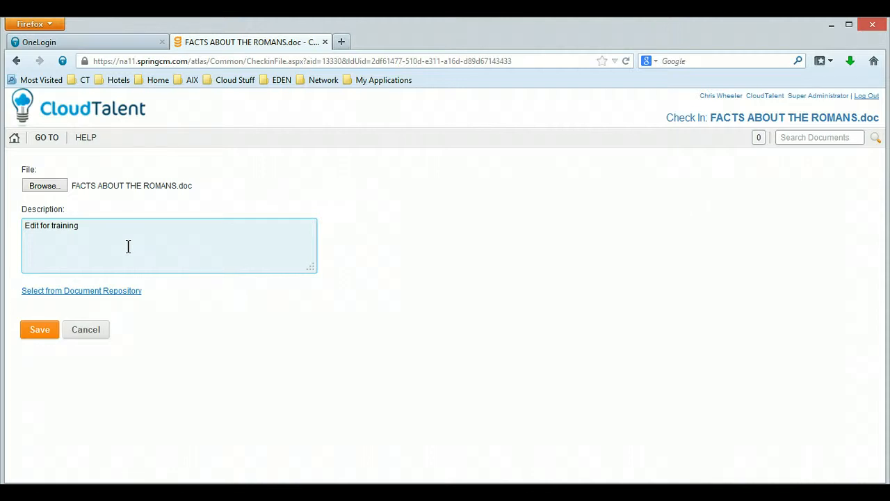
{"action": "left_click", "coordinate": [39, 330]}
{"action": "left_click", "coordinate": [36, 332]}
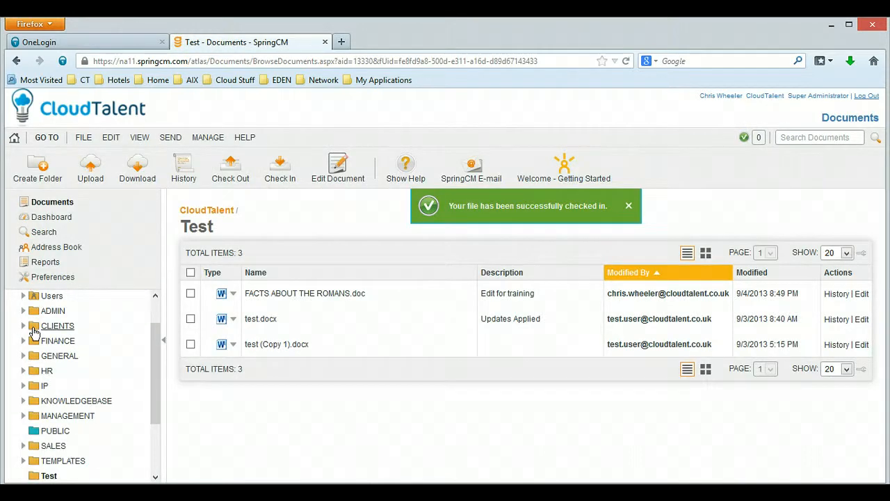
{"action": "left_click", "coordinate": [344, 337]}
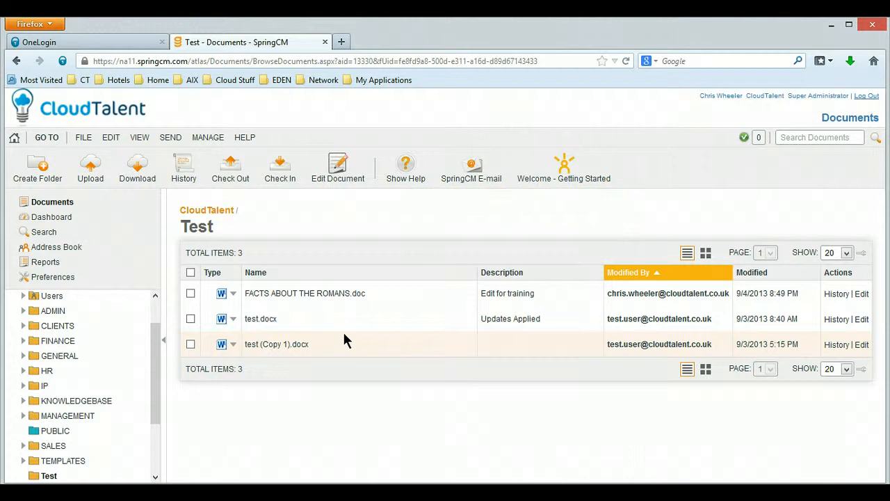
- Examine the history and preview of the checked-in FACTS ABOUT THE ROMANS.doc, and return to the Test folder
{"action": "left_click", "coordinate": [838, 297]}
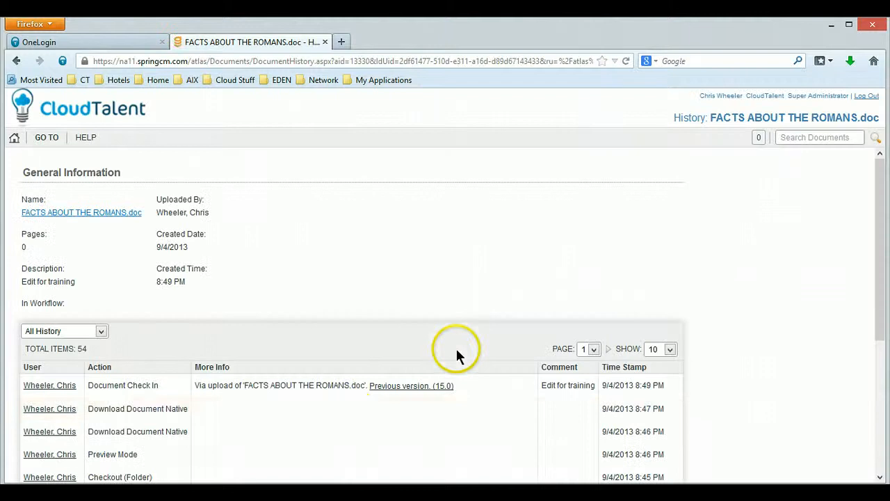
{"action": "scroll", "coordinate": [370, 414], "scroll_direction": "down", "scroll_amount": 3}
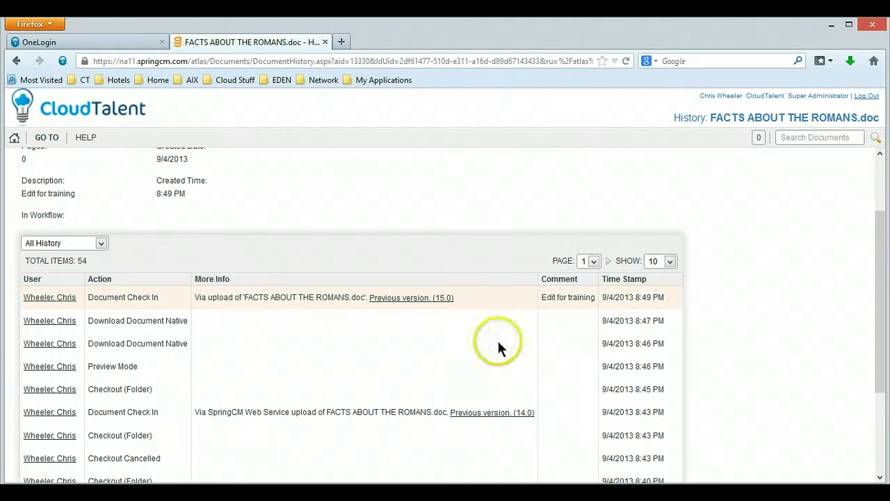
{"action": "left_click", "coordinate": [14, 137]}
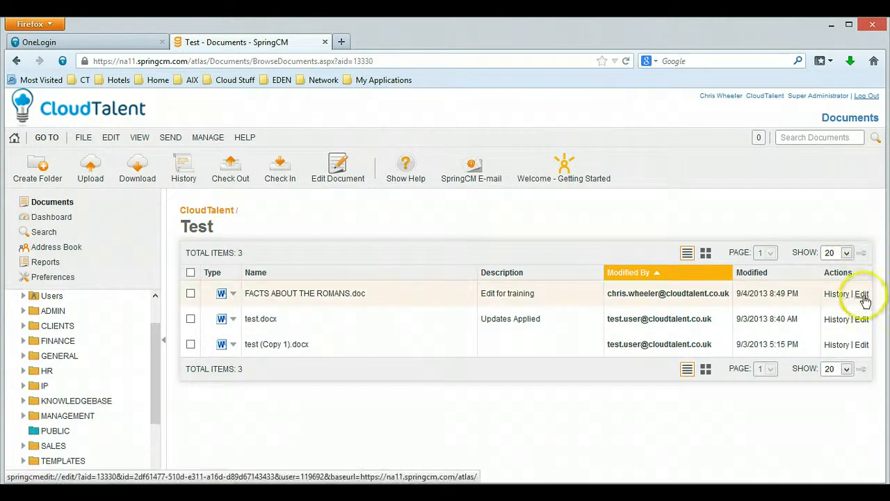
{"action": "left_click", "coordinate": [330, 297]}
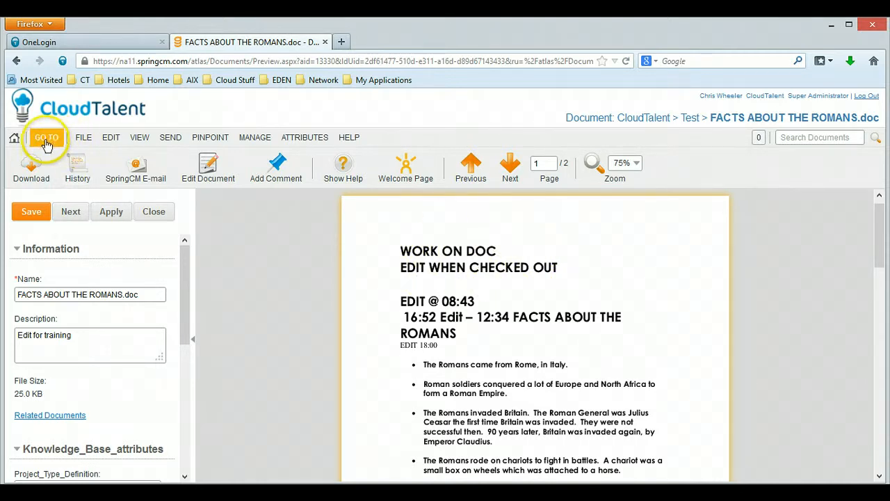
{"action": "left_click", "coordinate": [14, 139]}
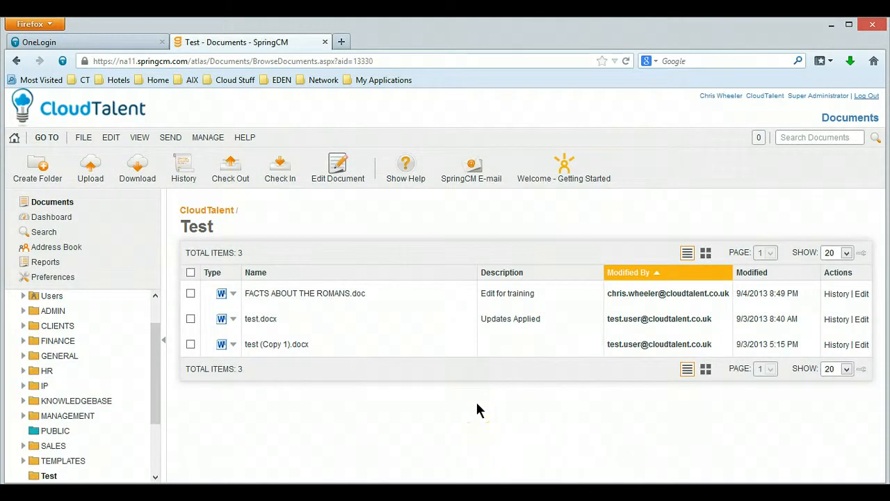
- Select FACTS ABOUT THE ROMANS.doc, review its latest history entries and time stamps, and go back to the Test folder
{"action": "left_click", "coordinate": [191, 294]}
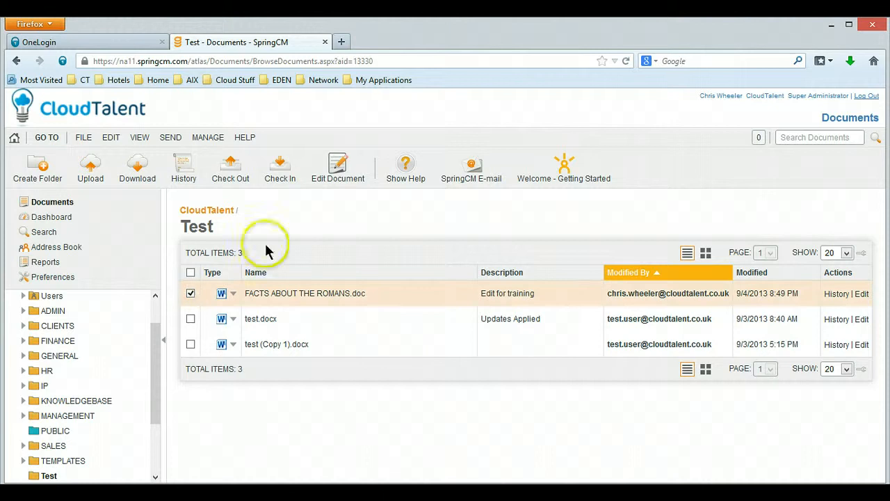
{"action": "left_click", "coordinate": [185, 172]}
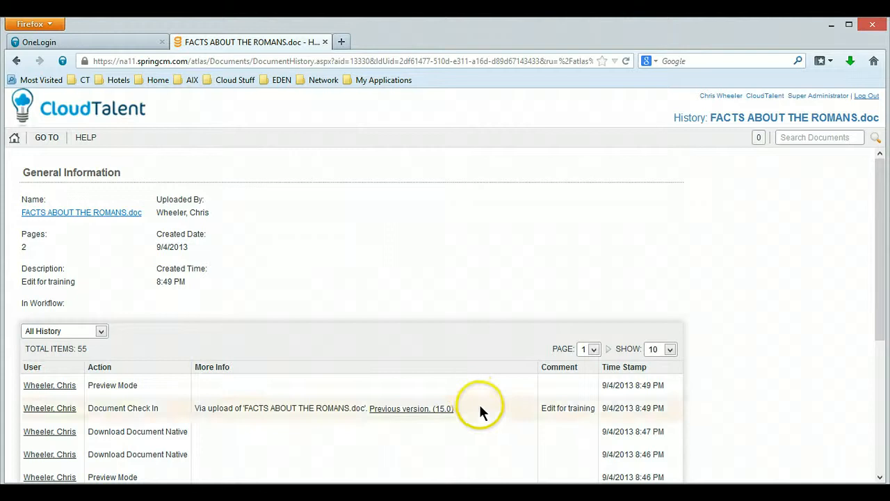
{"action": "scroll", "coordinate": [480, 403], "scroll_direction": "down", "scroll_amount": 1}
{"action": "scroll", "coordinate": [480, 403], "scroll_direction": "up", "scroll_amount": 1}
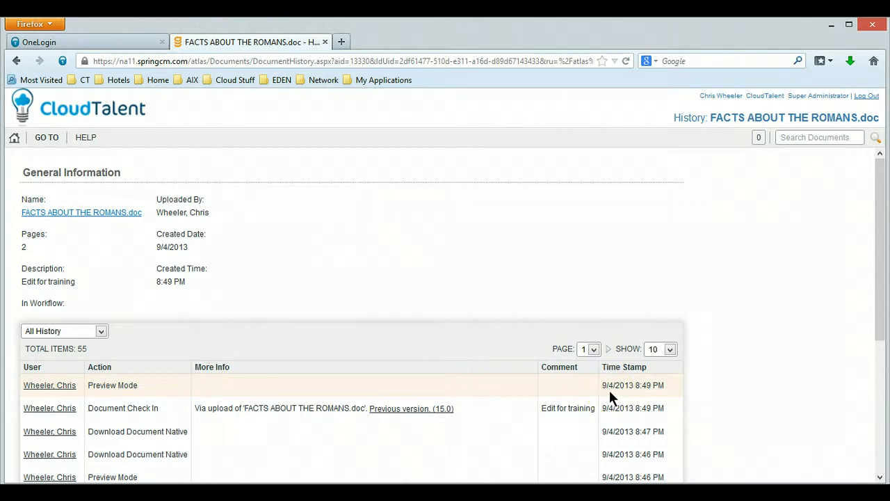
{"action": "left_click", "coordinate": [14, 137]}
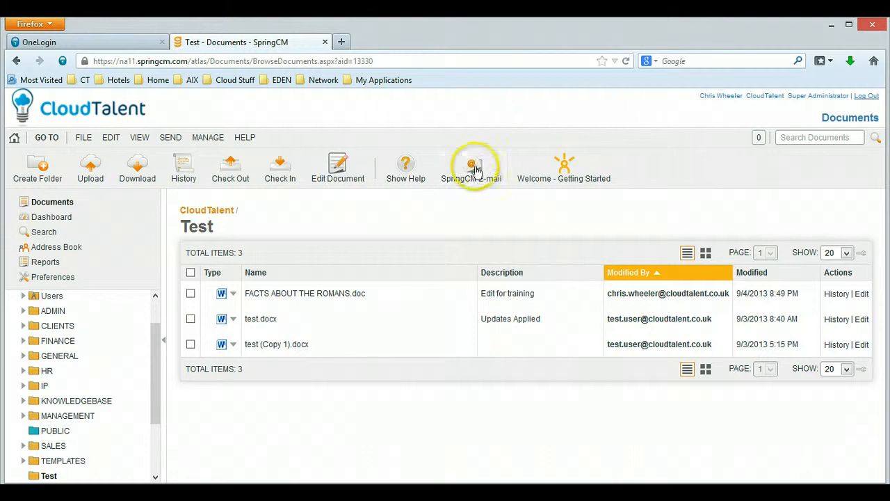
- Generate an e-mail message containing links to FACTS ABOUT THE ROMANS.doc, review it, close it unsent and deselect the document
{"action": "left_click", "coordinate": [234, 293]}
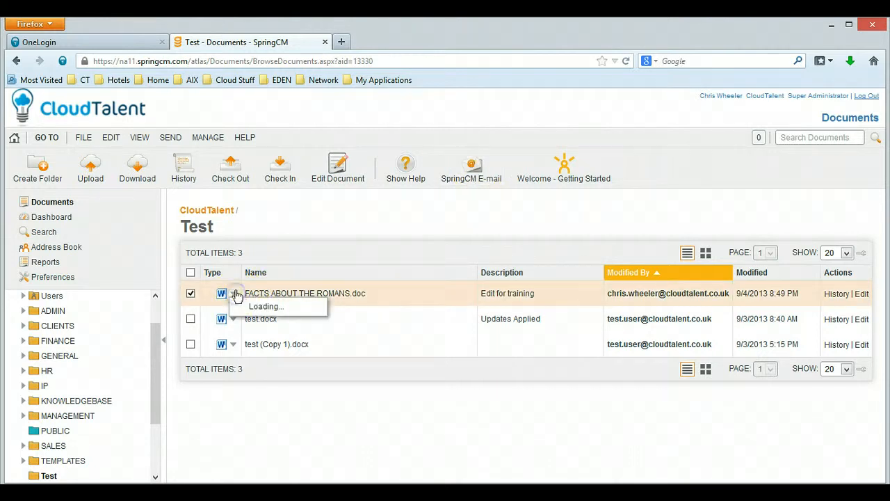
{"action": "left_click", "coordinate": [285, 319]}
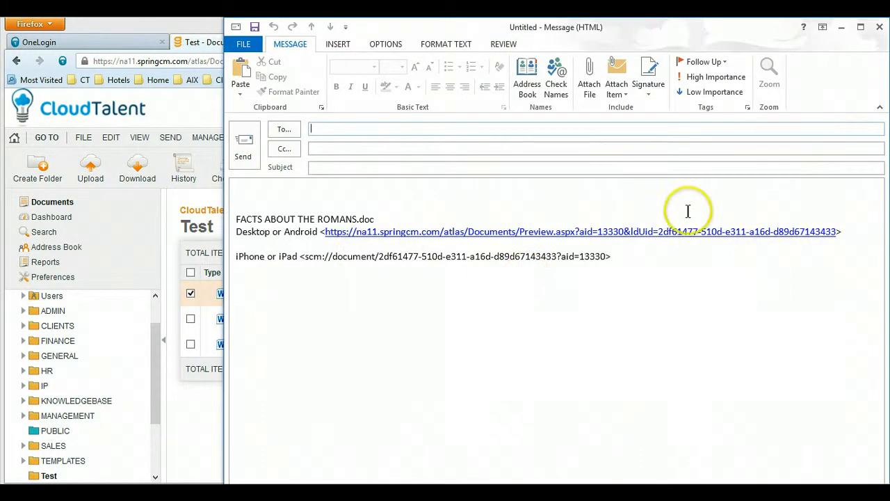
{"action": "left_click", "coordinate": [676, 293]}
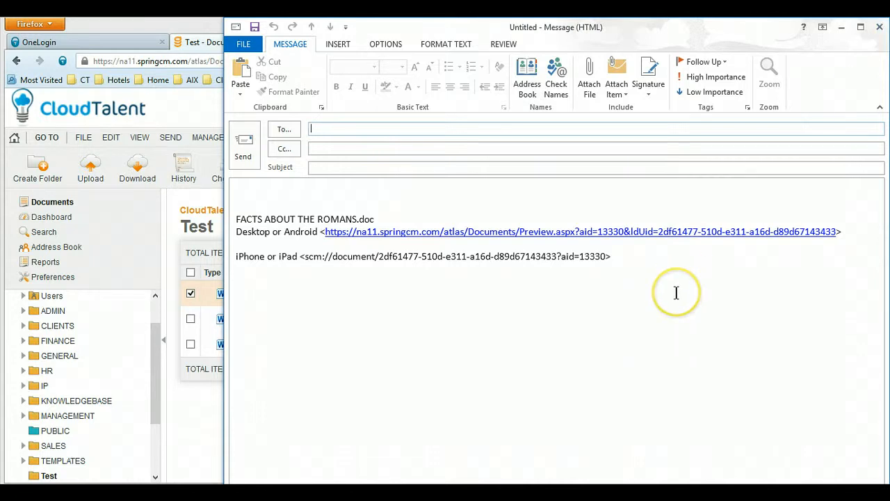
{"action": "left_click", "coordinate": [879, 26]}
{"action": "left_click", "coordinate": [459, 313]}
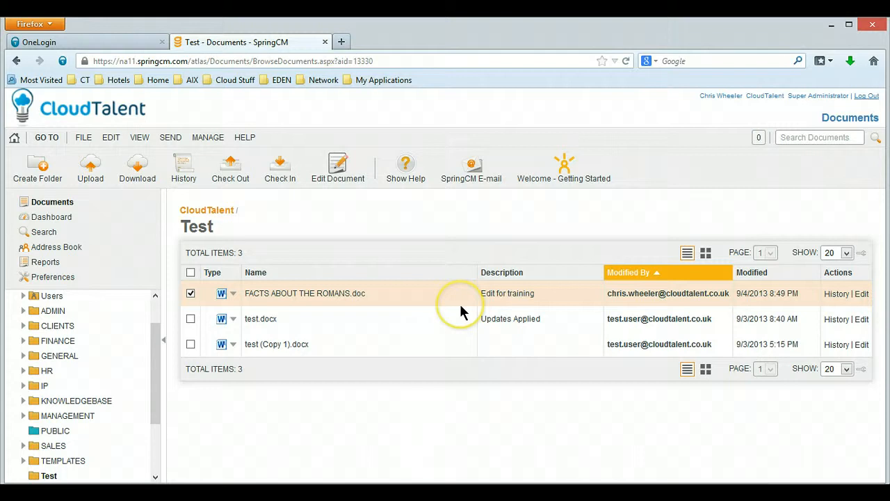
{"action": "left_click", "coordinate": [422, 404]}
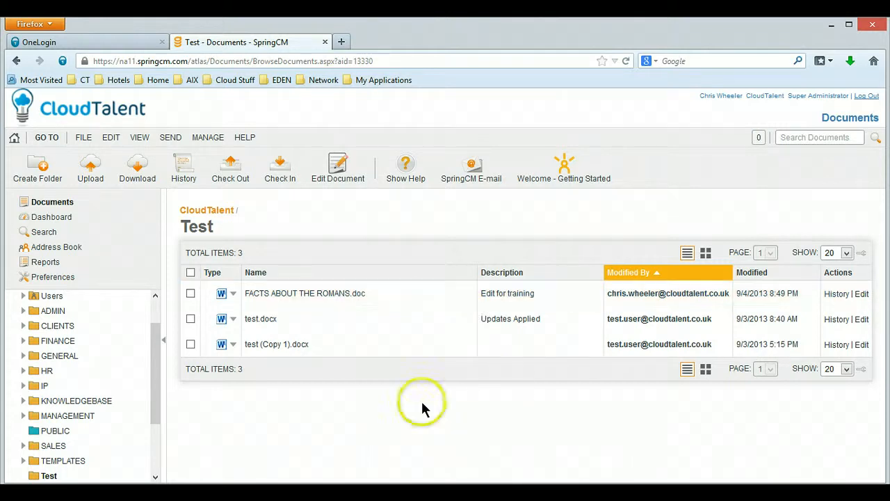
- Open the SpringCM E-mail form for the Test folder, examine its message, attachment and format options, and return to the folder
{"action": "left_click", "coordinate": [405, 249]}
{"action": "left_click", "coordinate": [485, 173]}
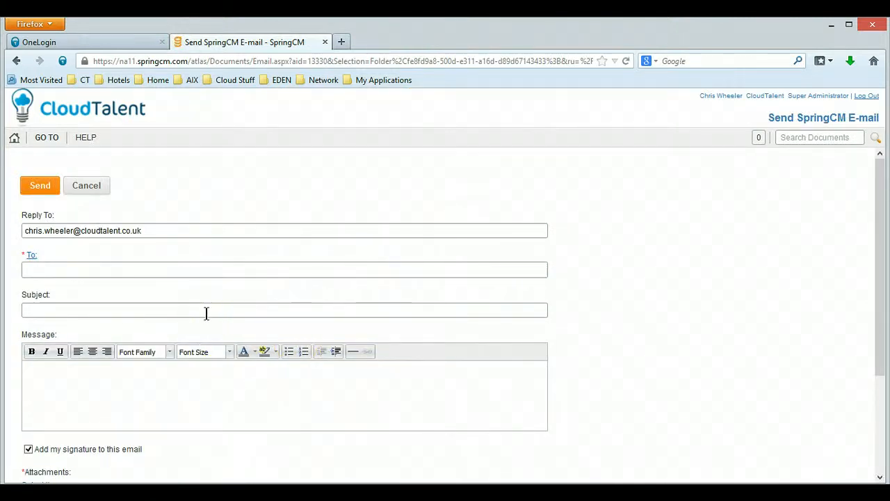
{"action": "left_click", "coordinate": [226, 397]}
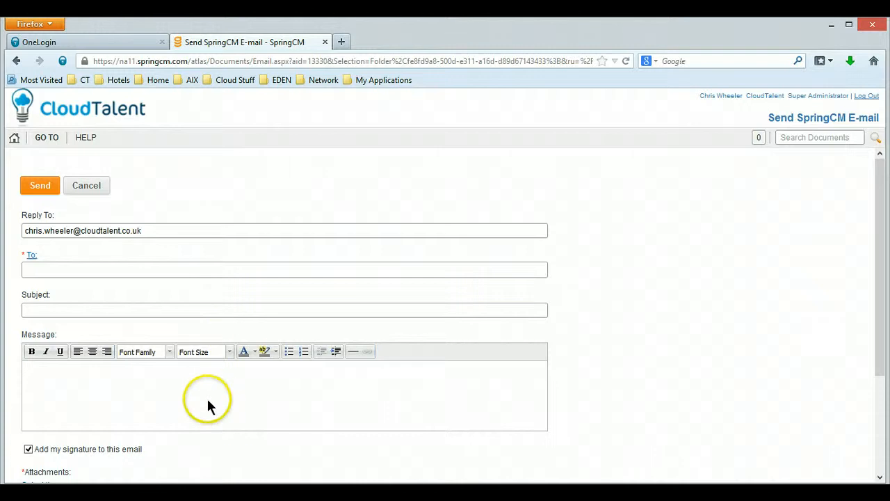
{"action": "scroll", "coordinate": [207, 404], "scroll_direction": "down", "scroll_amount": 2}
{"action": "scroll", "coordinate": [206, 406], "scroll_direction": "down", "scroll_amount": 2}
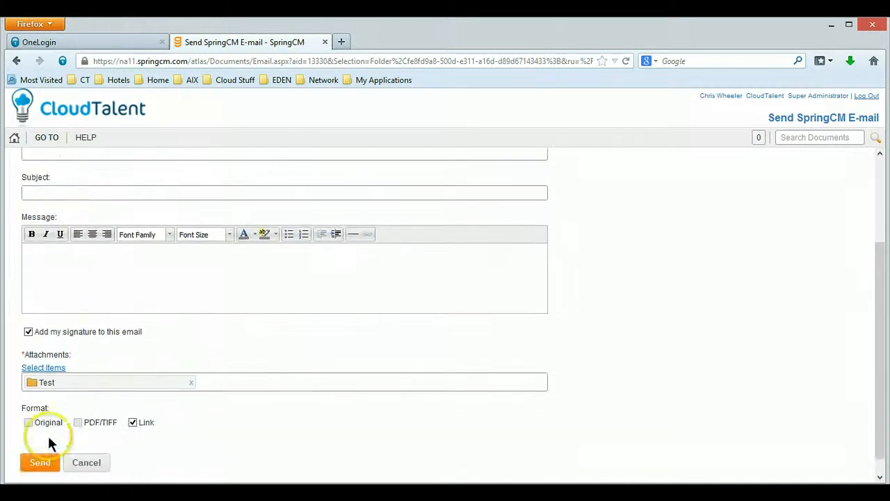
{"action": "scroll", "coordinate": [201, 350], "scroll_direction": "up", "scroll_amount": 1}
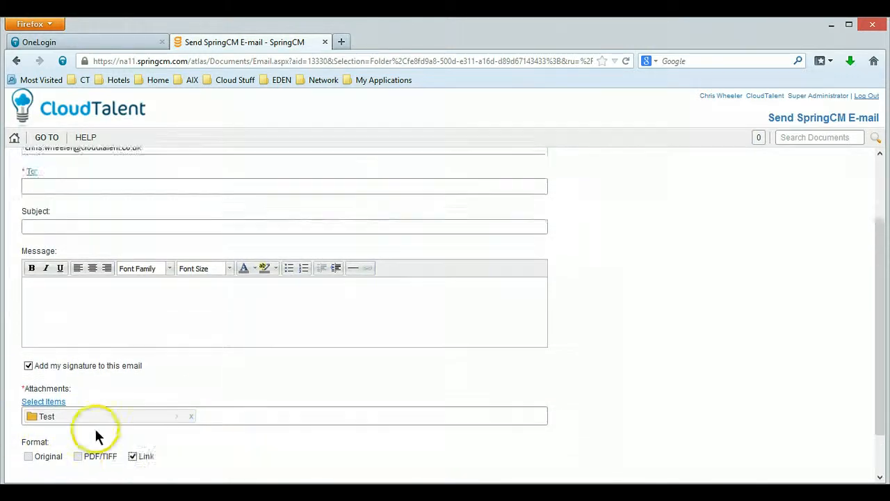
{"action": "scroll", "coordinate": [93, 373], "scroll_direction": "up", "scroll_amount": 1}
{"action": "scroll", "coordinate": [91, 371], "scroll_direction": "down", "scroll_amount": 3}
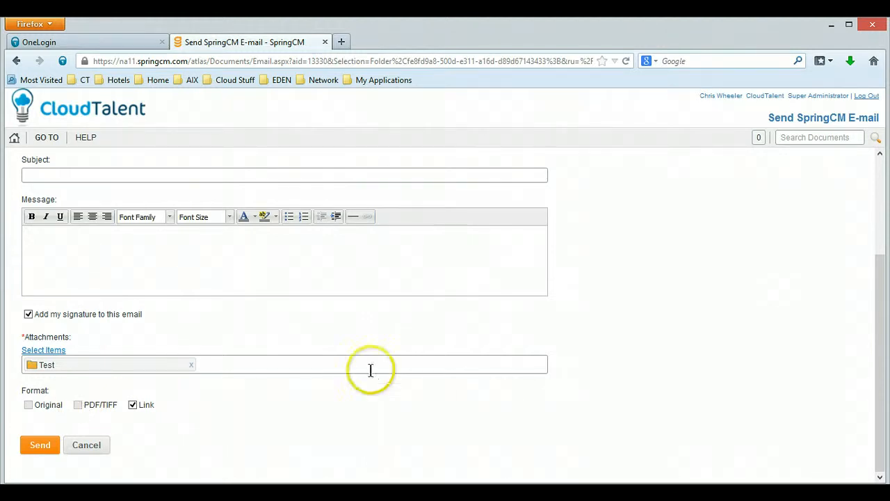
{"action": "left_click", "coordinate": [14, 139]}
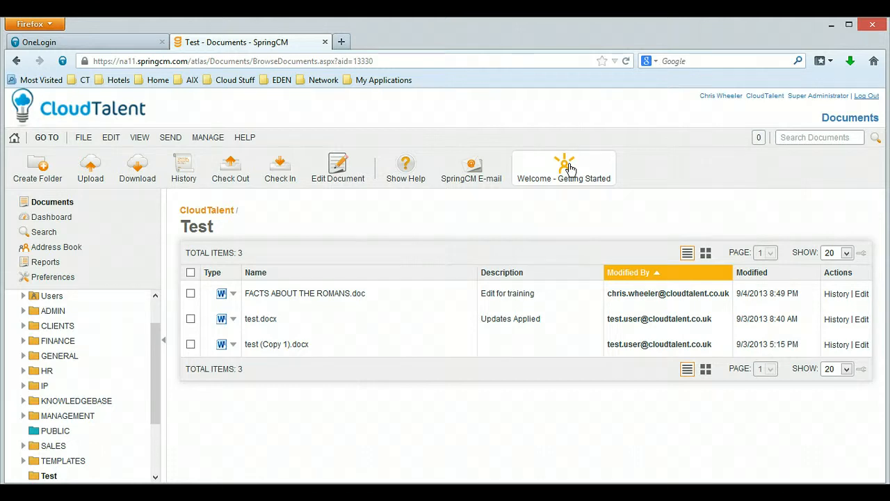
- Show the help for the Documents page
{"action": "left_click", "coordinate": [407, 168]}
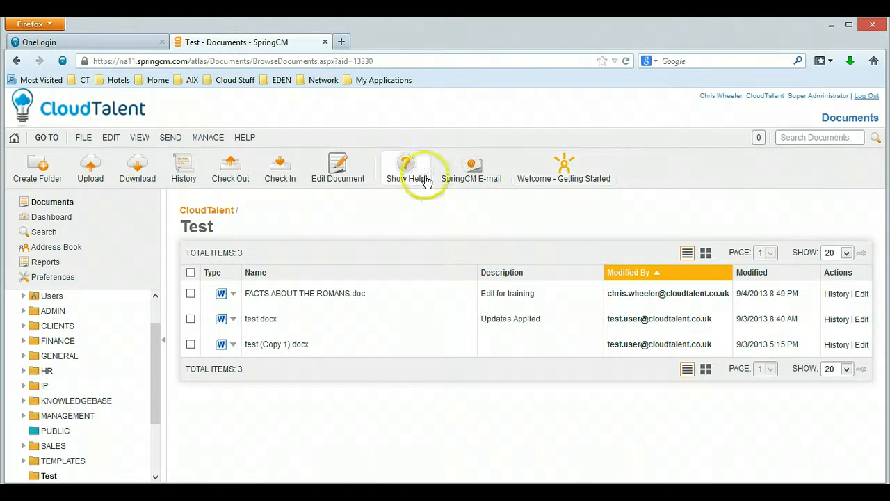